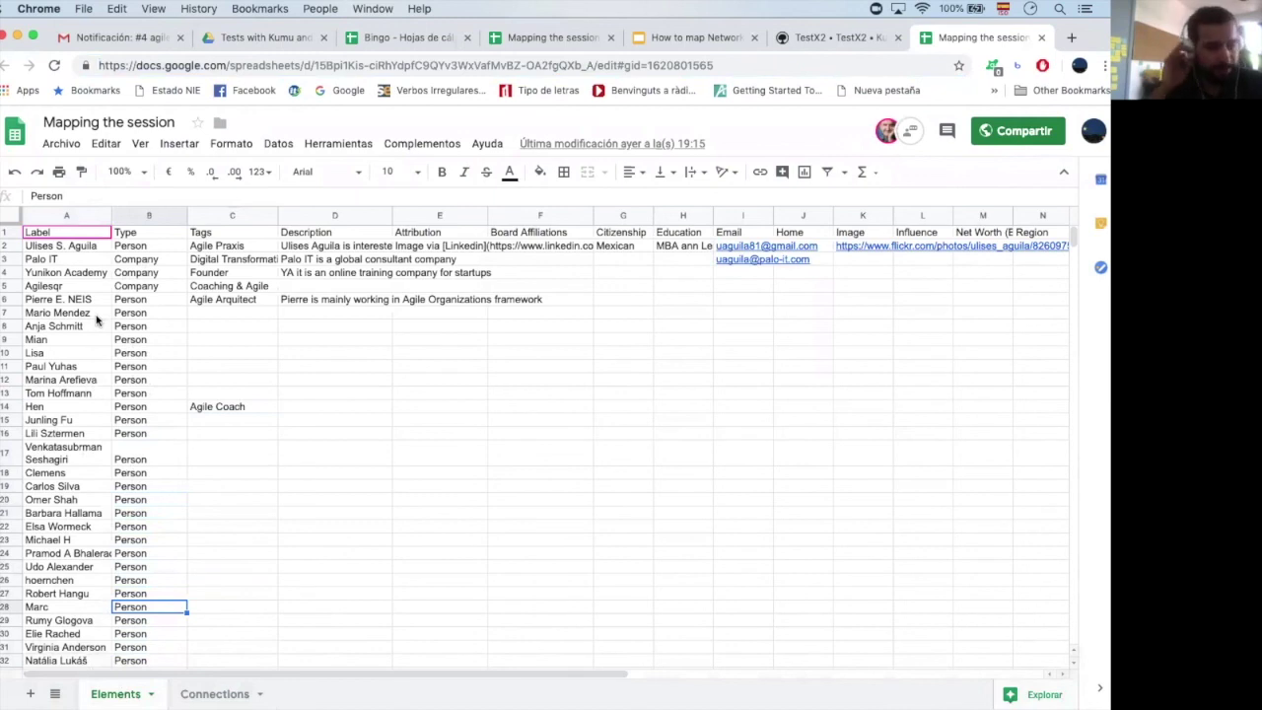
Review the first person's type, Agile Praxis tag, description, Mexican citizenship, education and e-mail
click(61, 260)
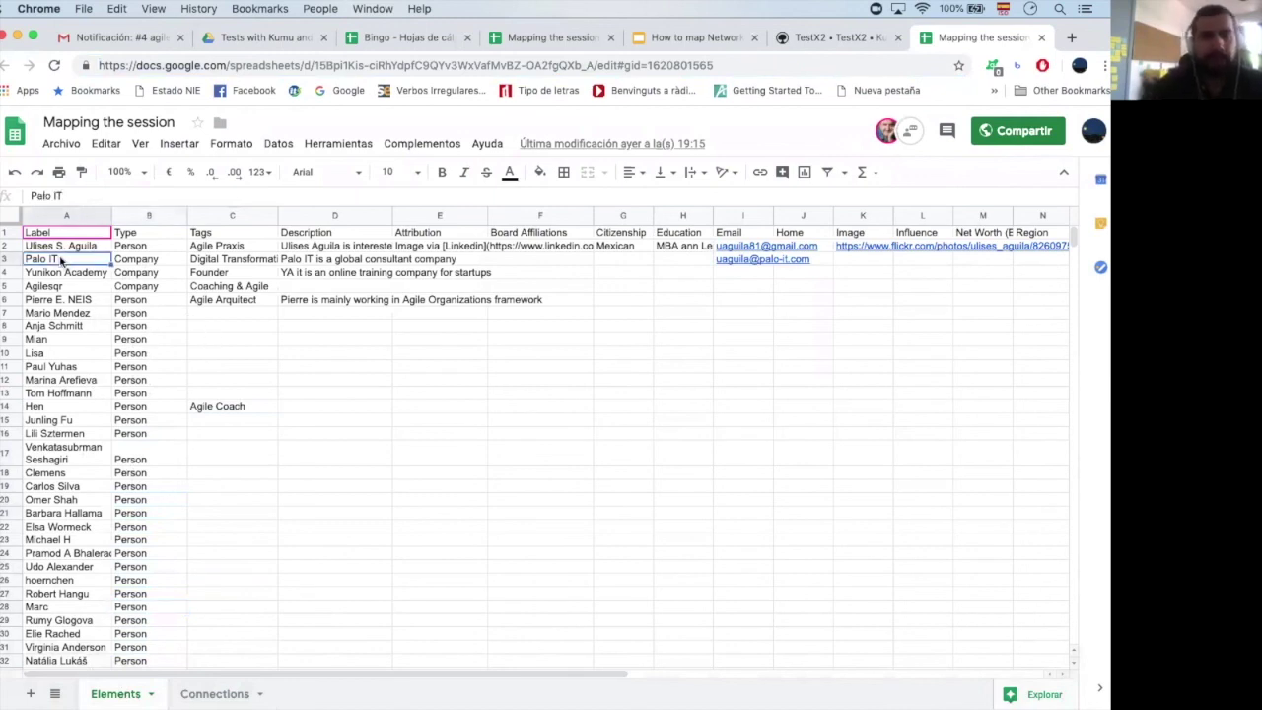
key(Up)
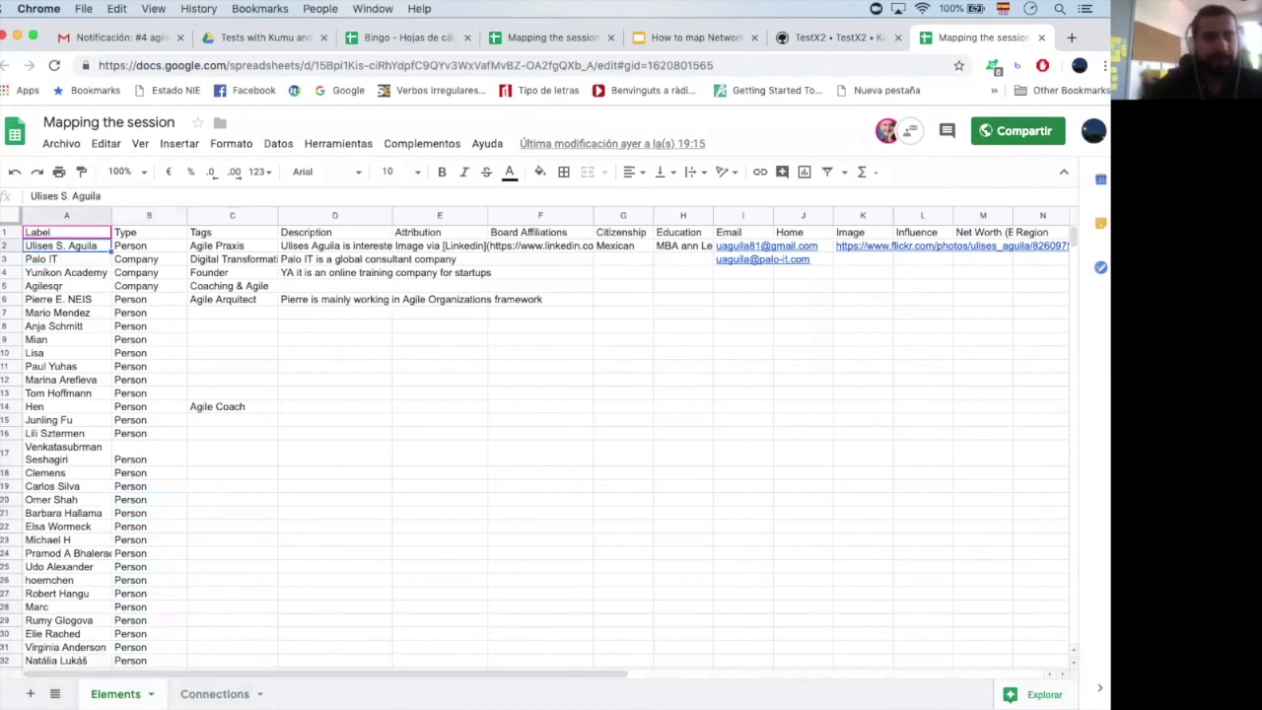
click(149, 245)
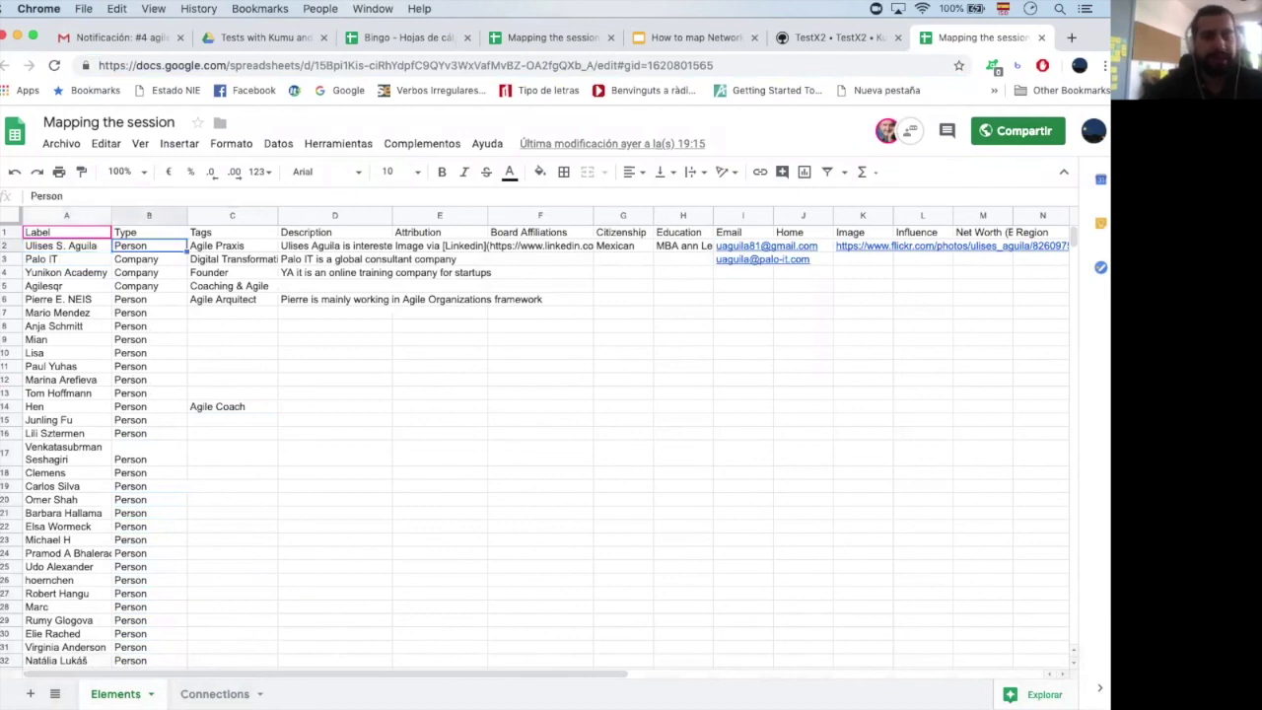
click(232, 245)
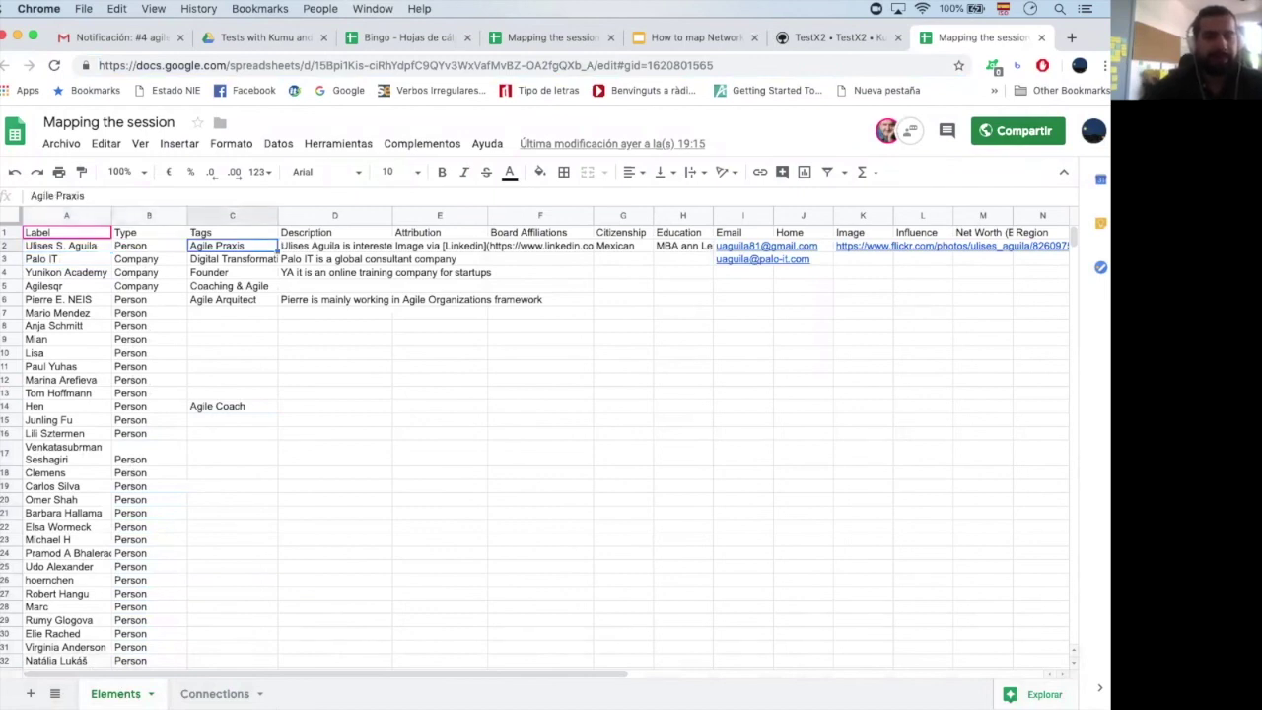
key(Right)
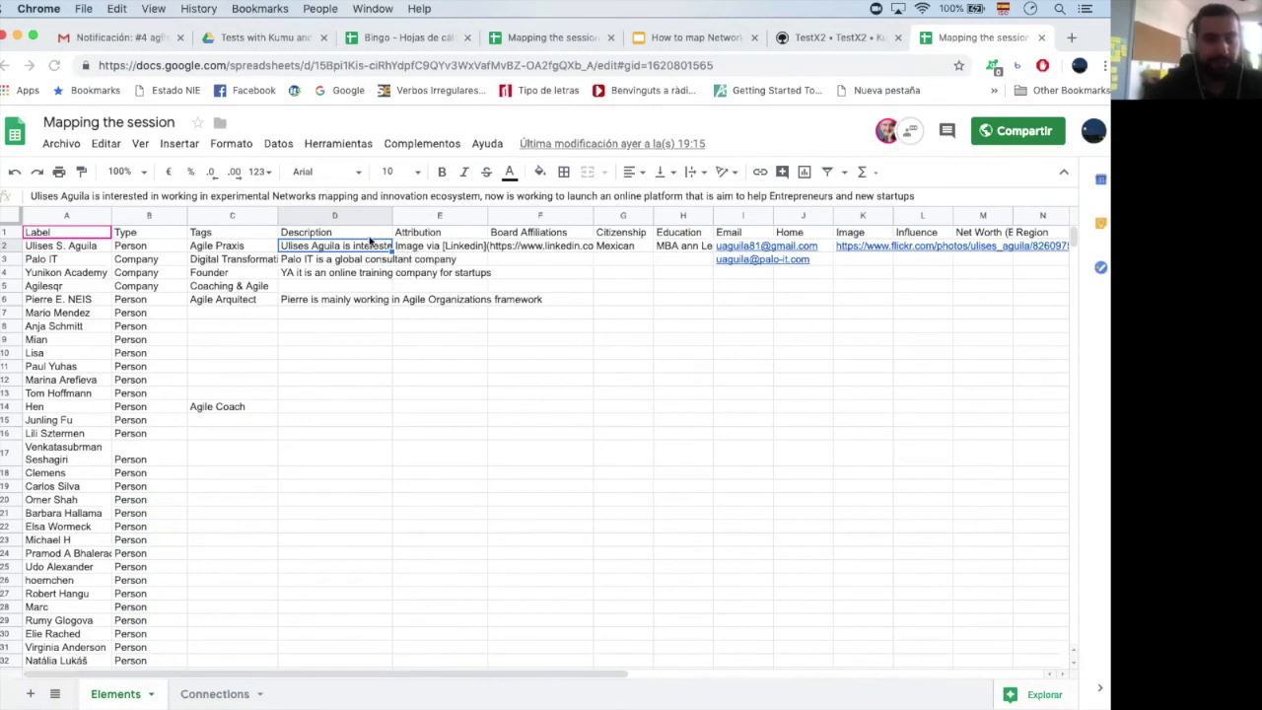
click(421, 235)
key(Right)
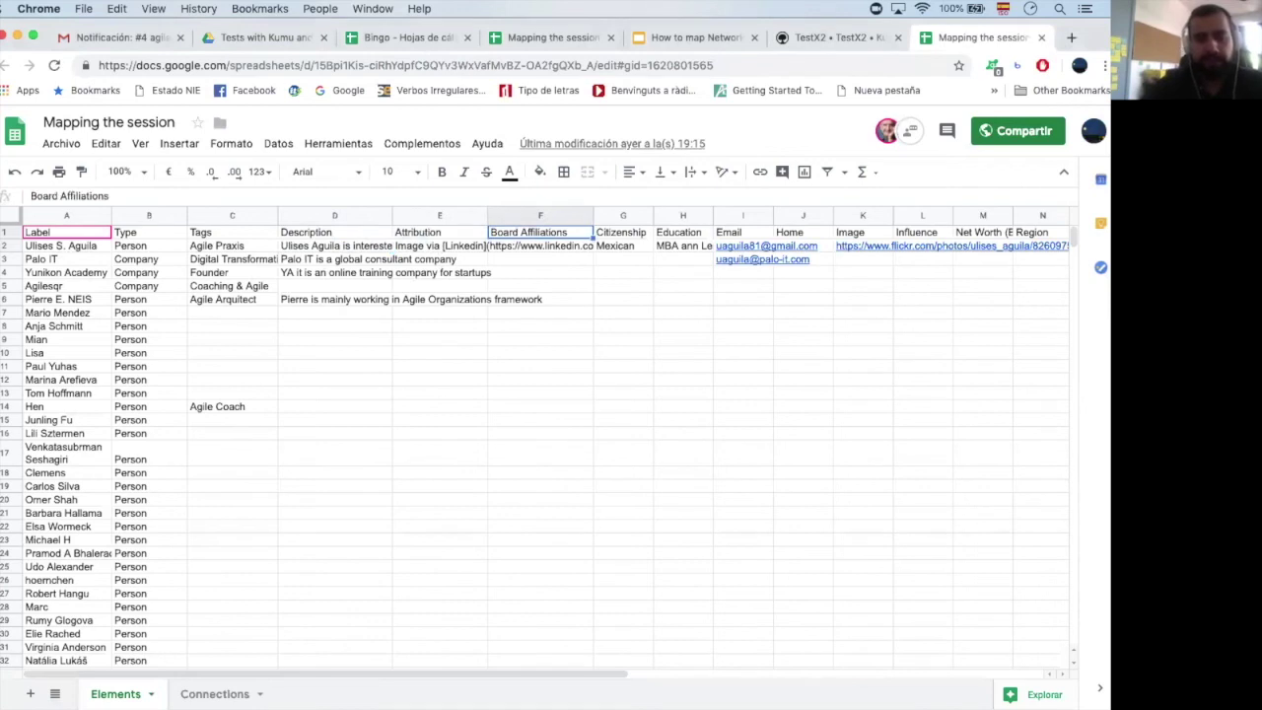
key(Right)
key(Down)
key(Right)
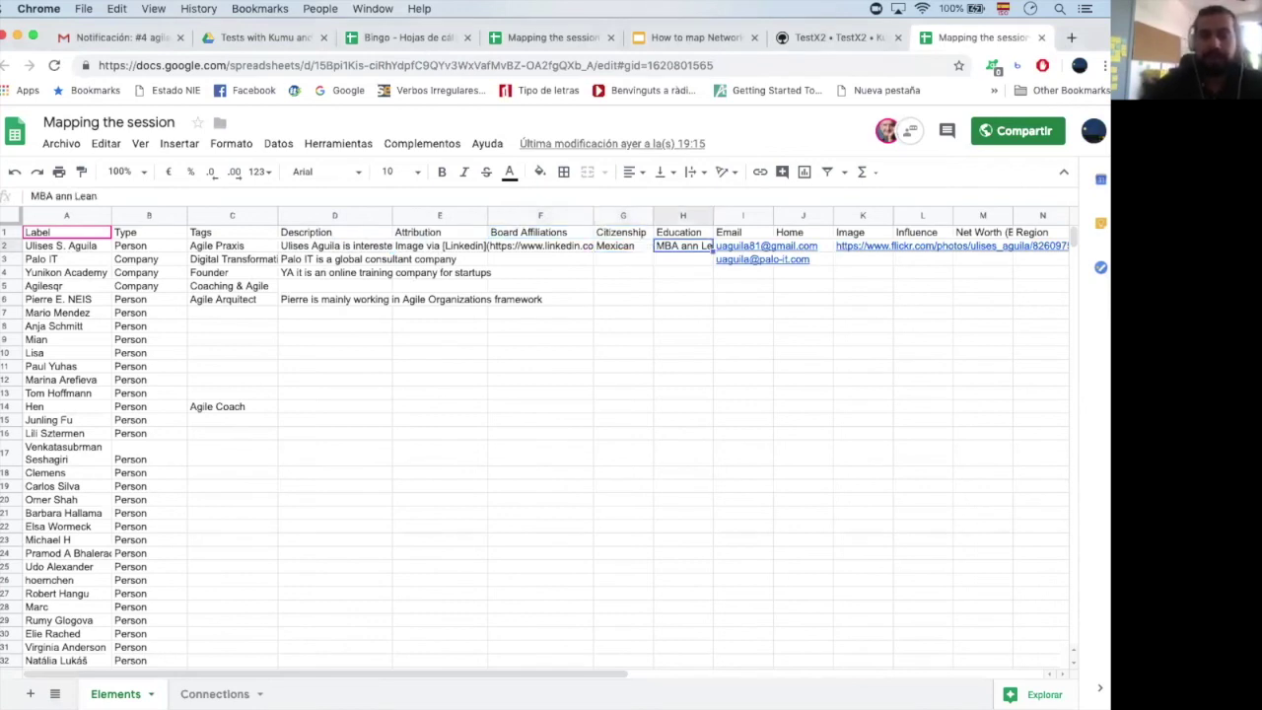
key(Right)
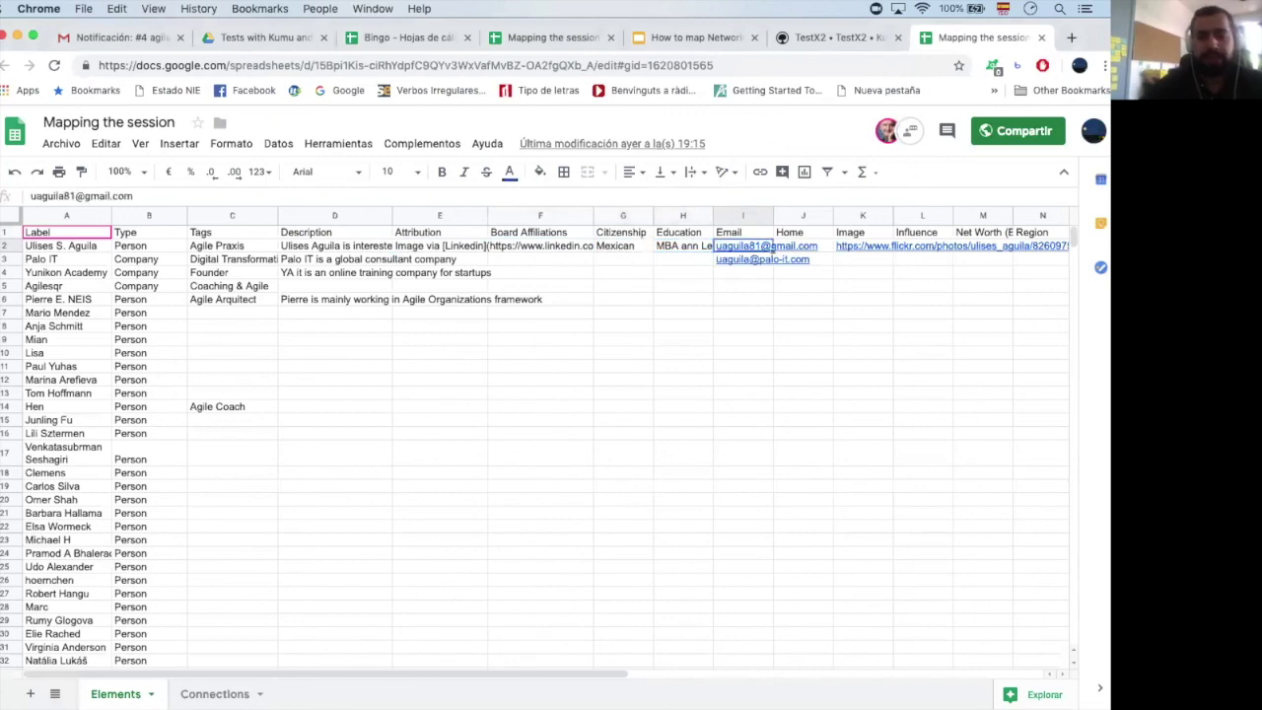
key(Right)
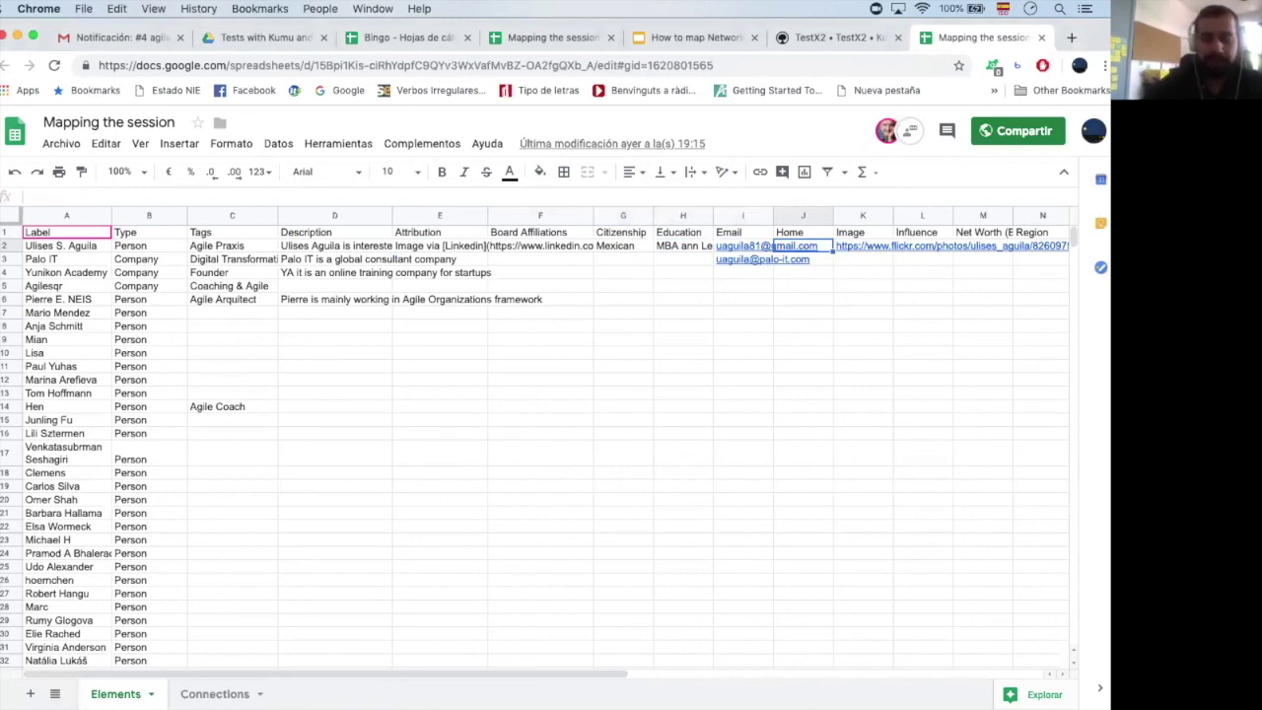
Enter Barcelona as the first person's Home in J2 and check the image link
text(Barcelona)
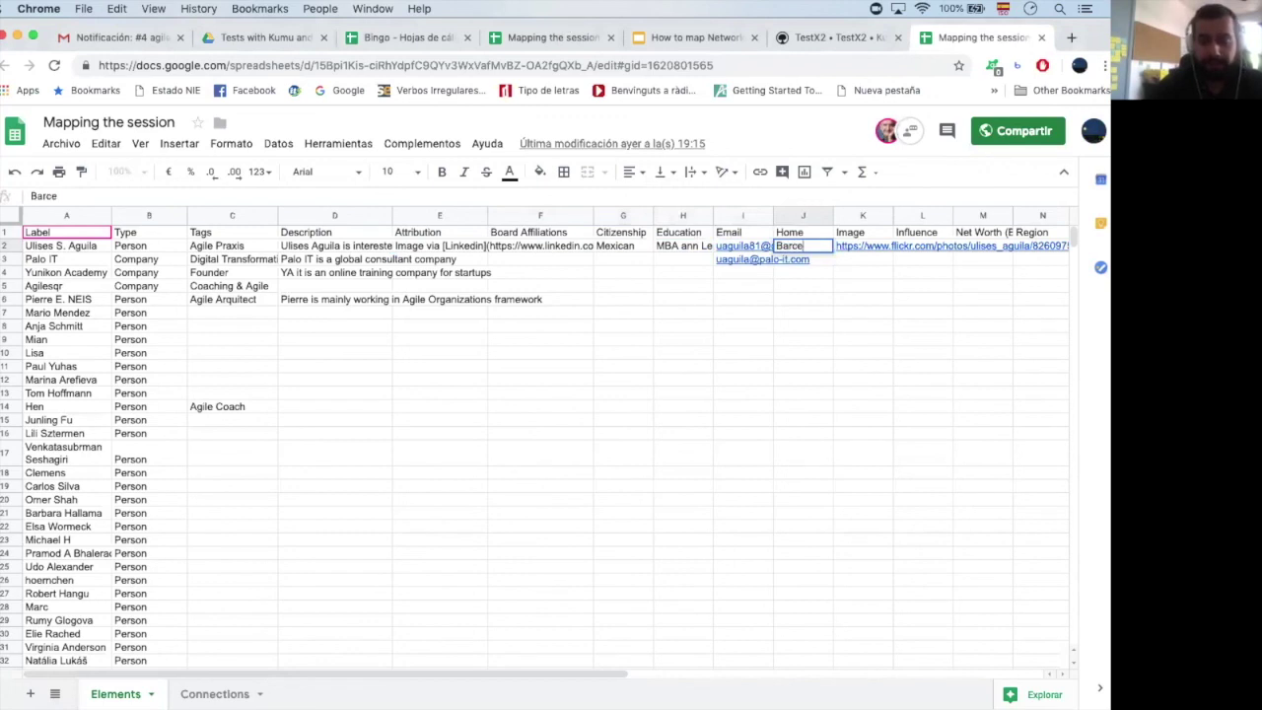
key(Return)
click(889, 246)
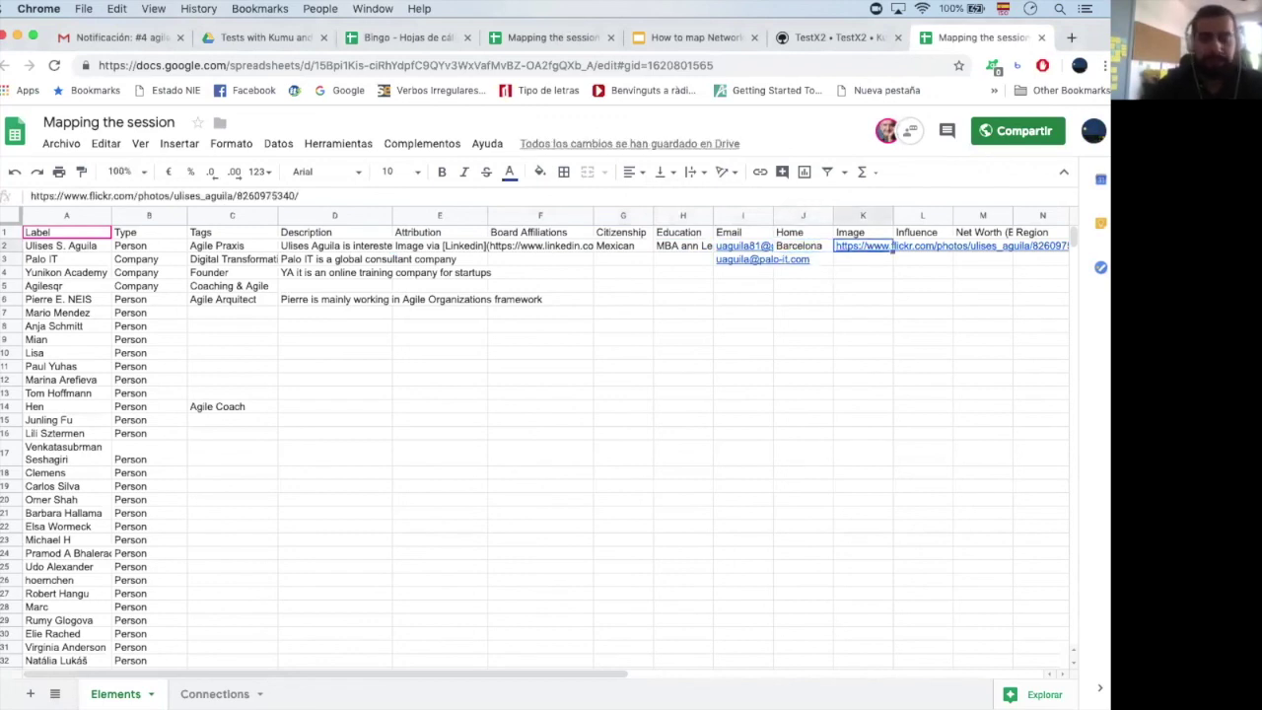
click(923, 246)
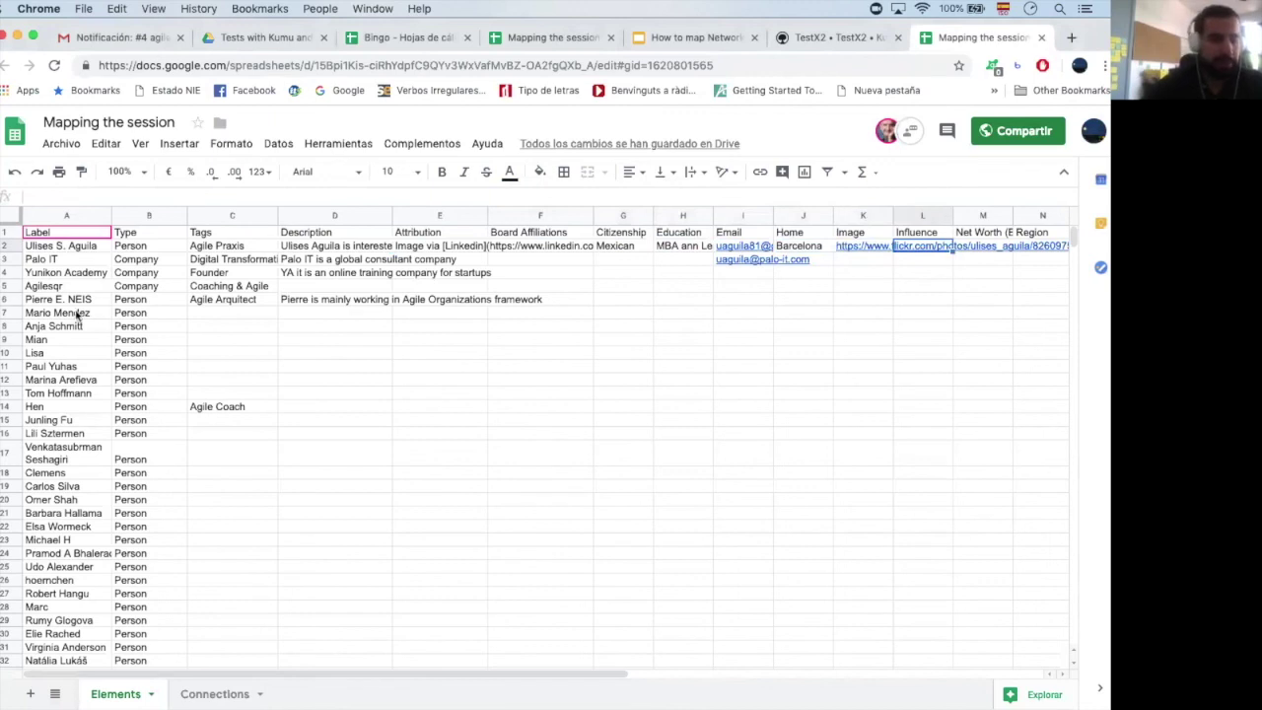
scroll(77, 313, down, 5)
scroll(94, 394, up, 5)
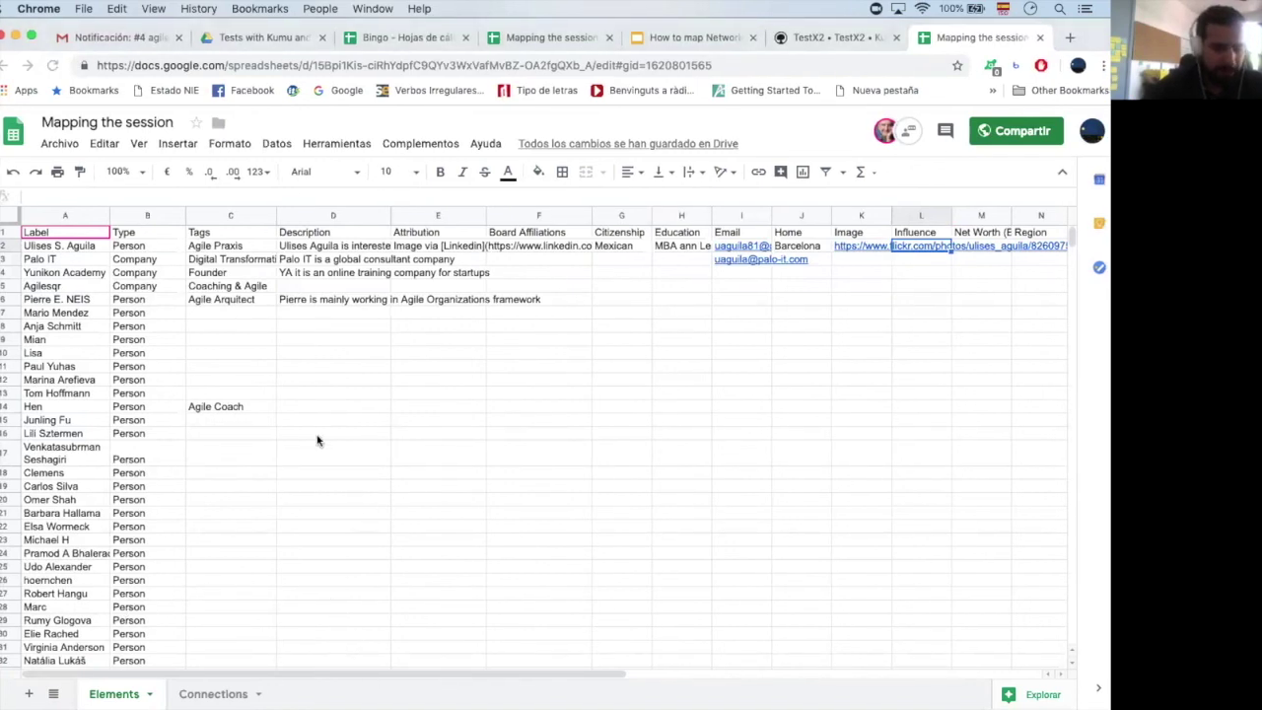
On the Connections sheet, review the Yunikon Academy, Palo IT, Partners and Mentor connections
click(207, 694)
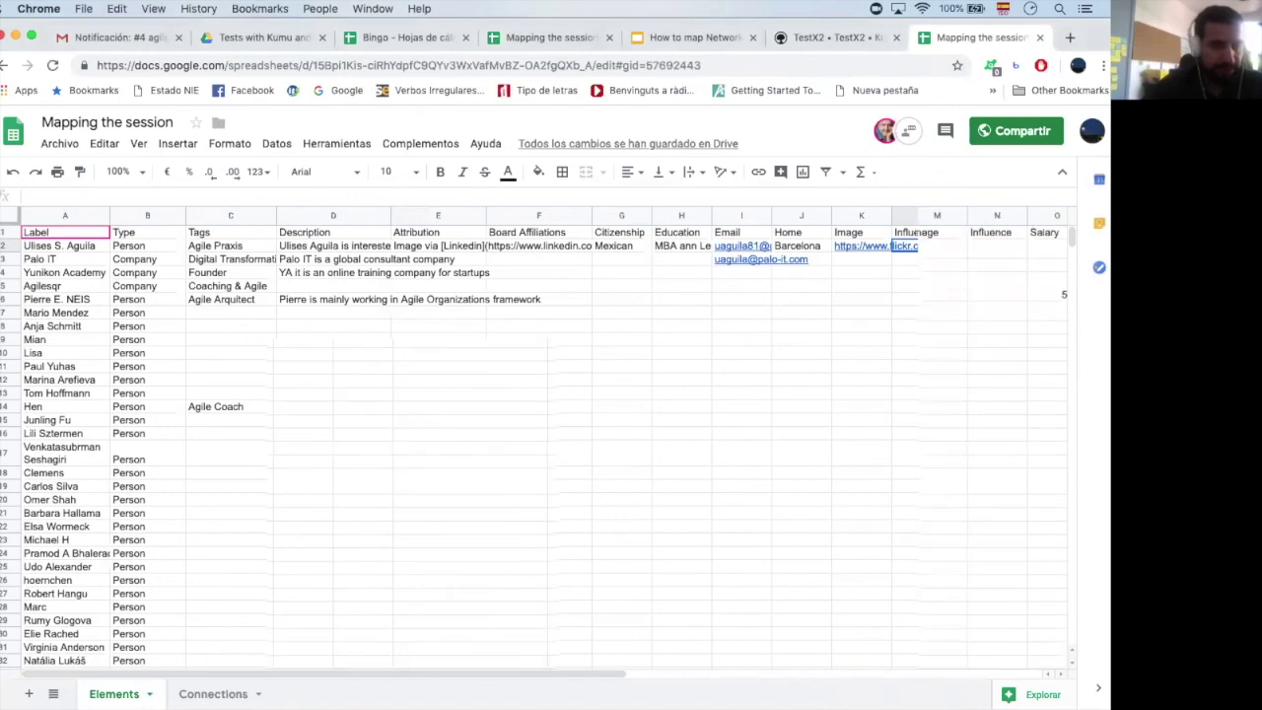
click(122, 370)
key(Up)
key(Up)
key(Up)
key(Up)
key(Up)
key(Up)
key(Up)
key(Up)
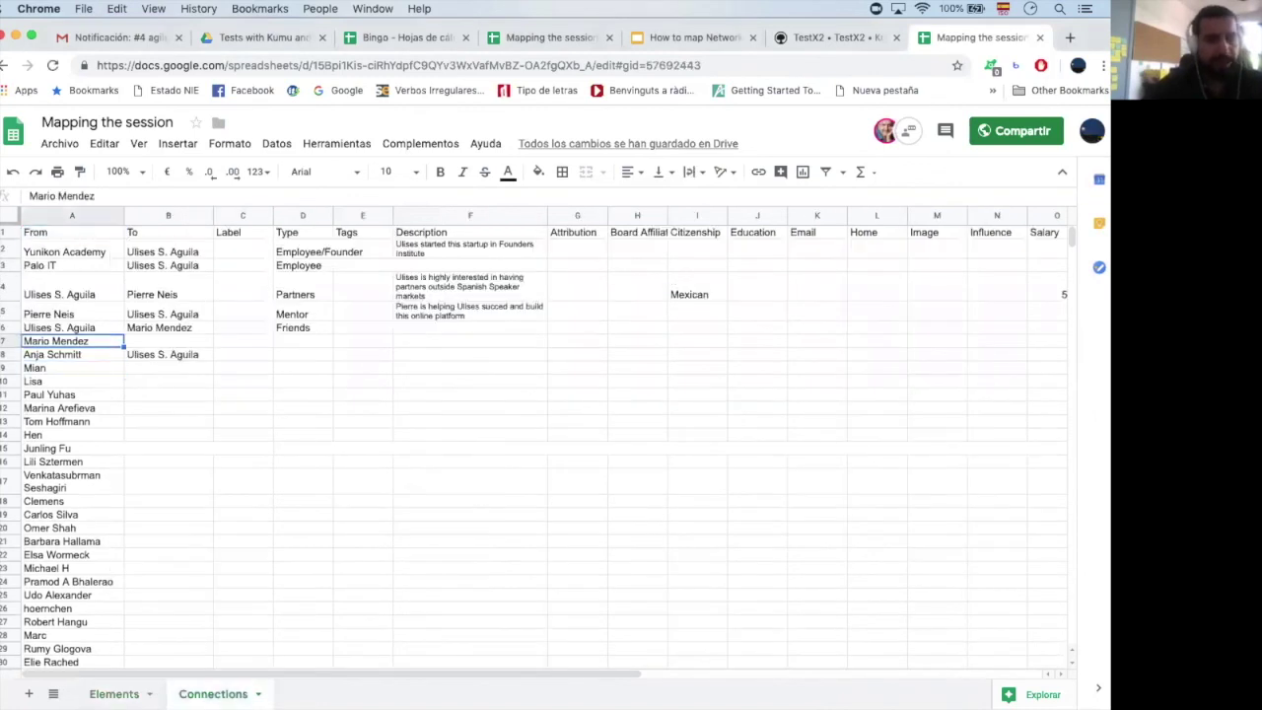
key(Down)
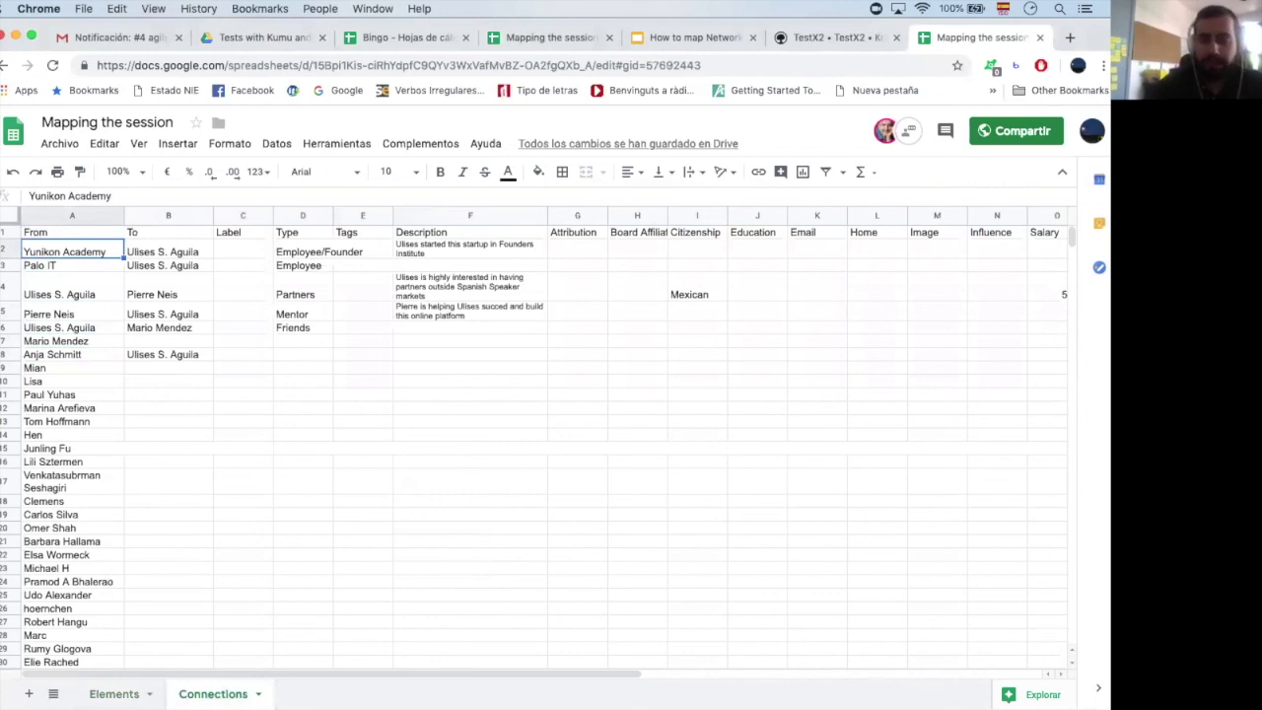
key(Right)
key(Left)
key(Right)
key(Down)
key(Left)
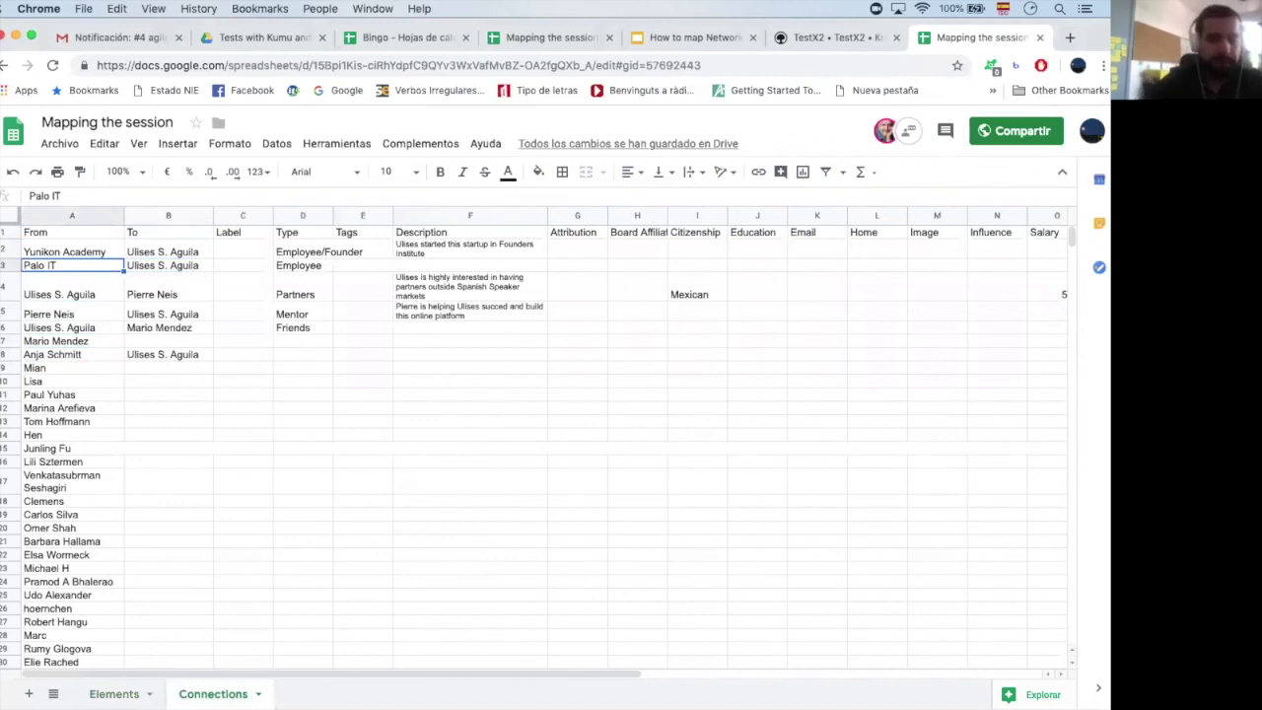
key(Right)
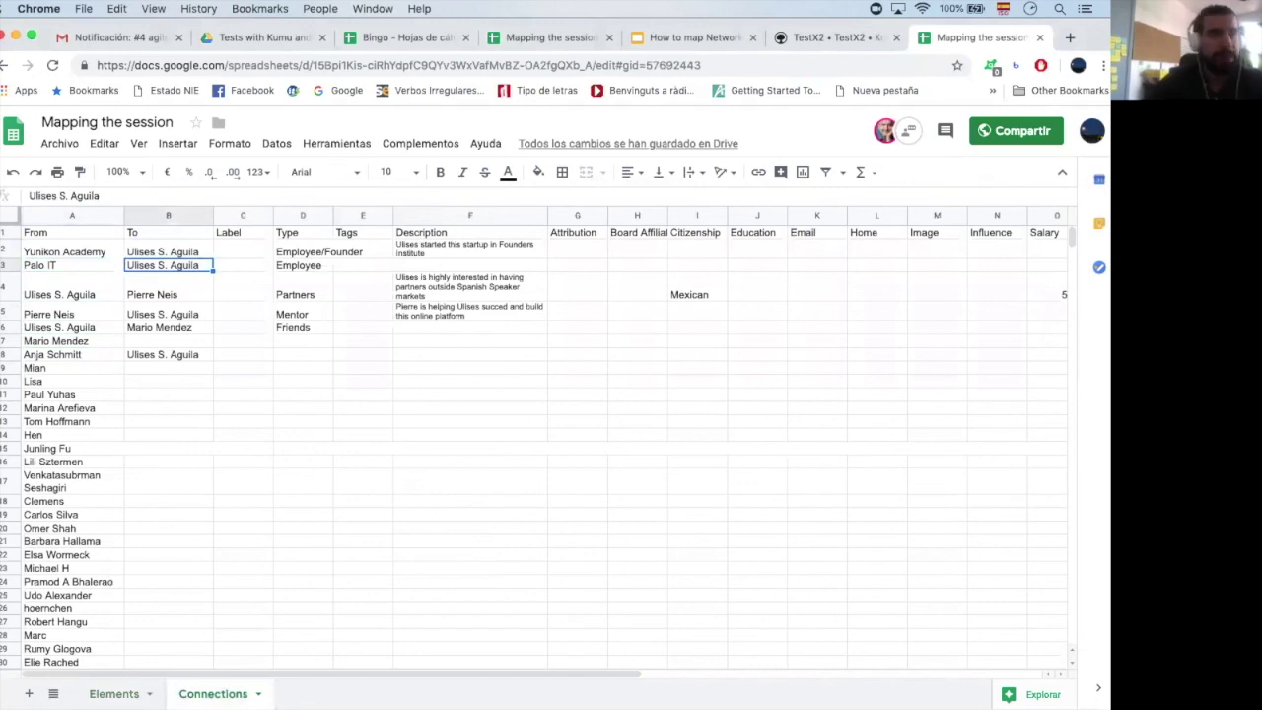
click(168, 287)
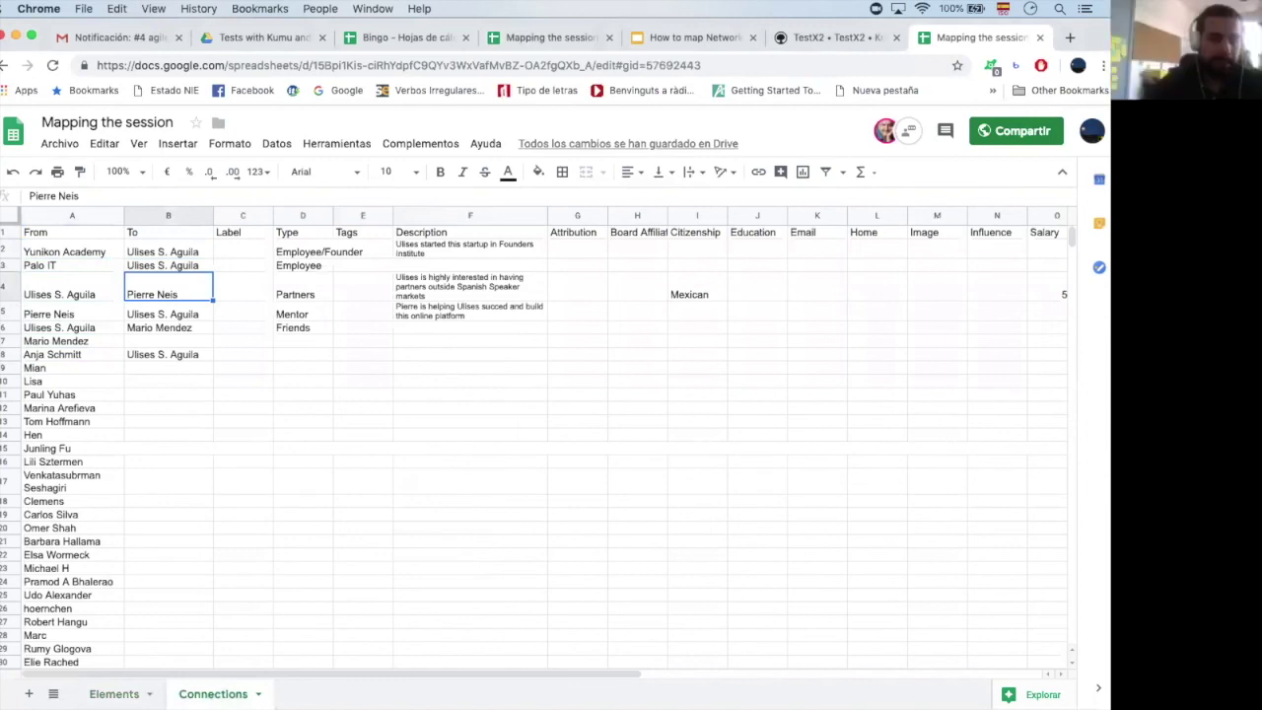
key(Left)
key(Right)
click(59, 287)
click(59, 314)
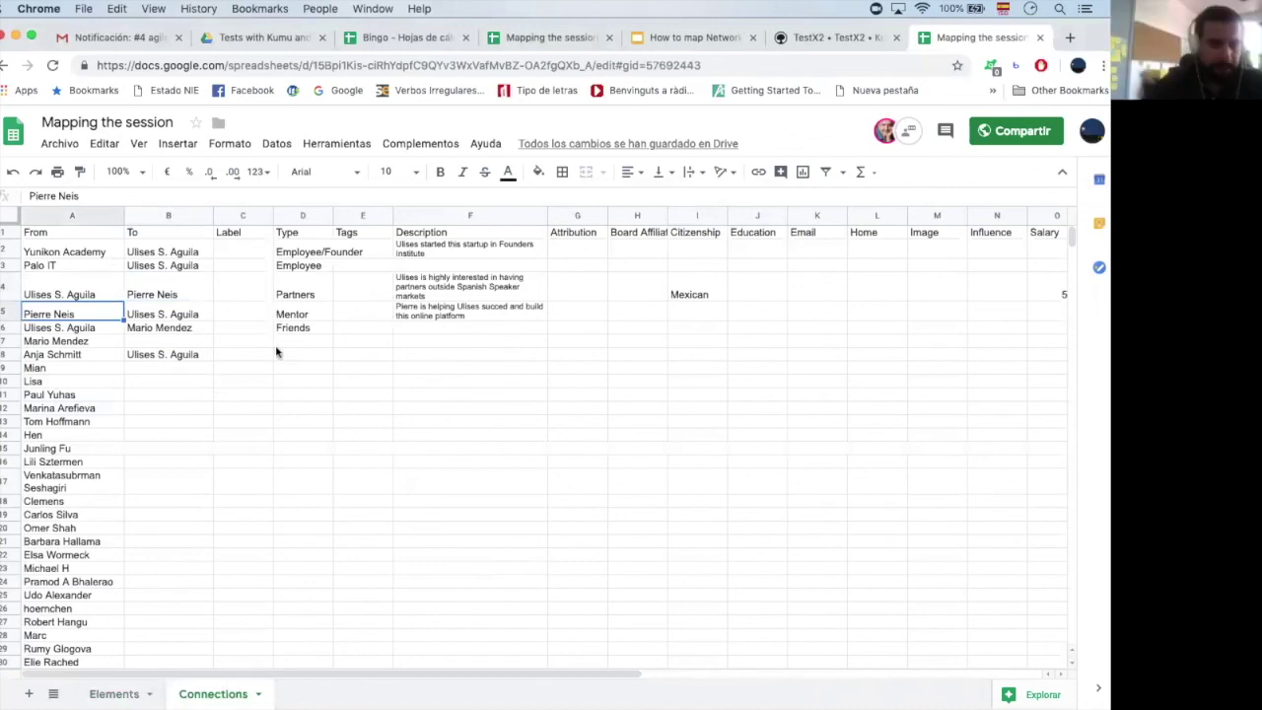
key(Down)
key(Down)
key(Down)
Cross-check a connection's source against the person in the Elements list
click(109, 693)
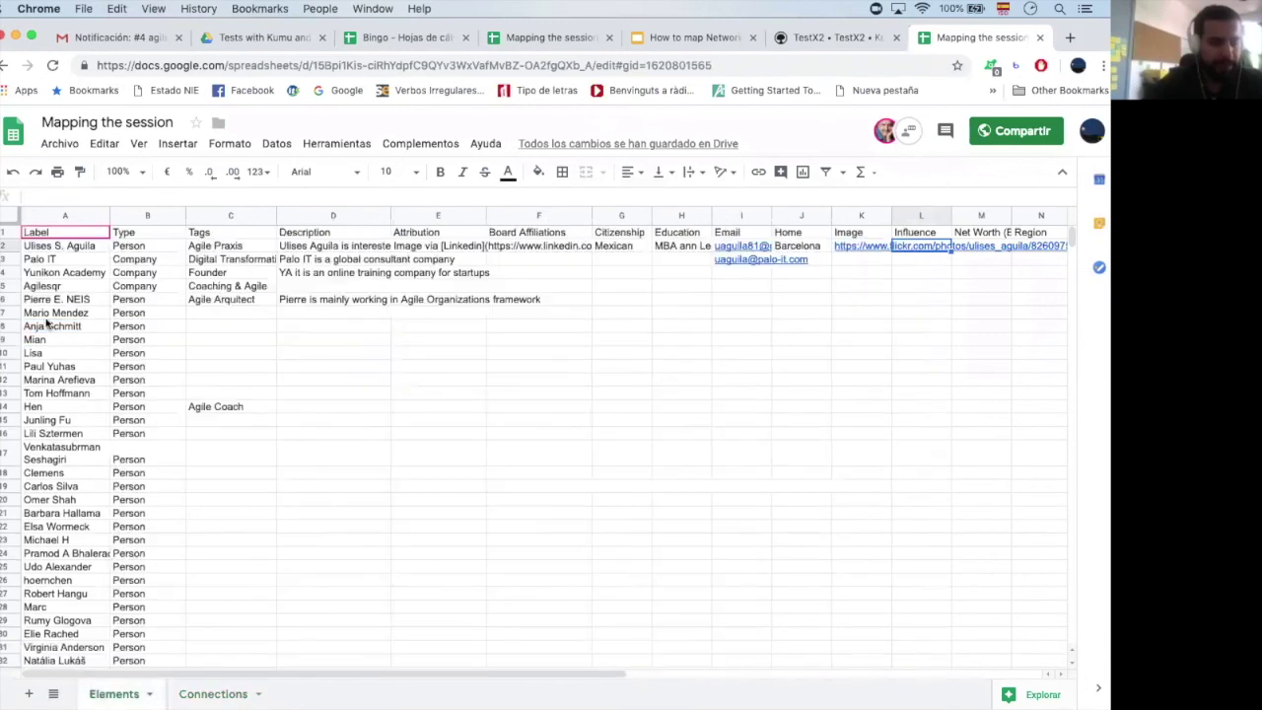
click(41, 325)
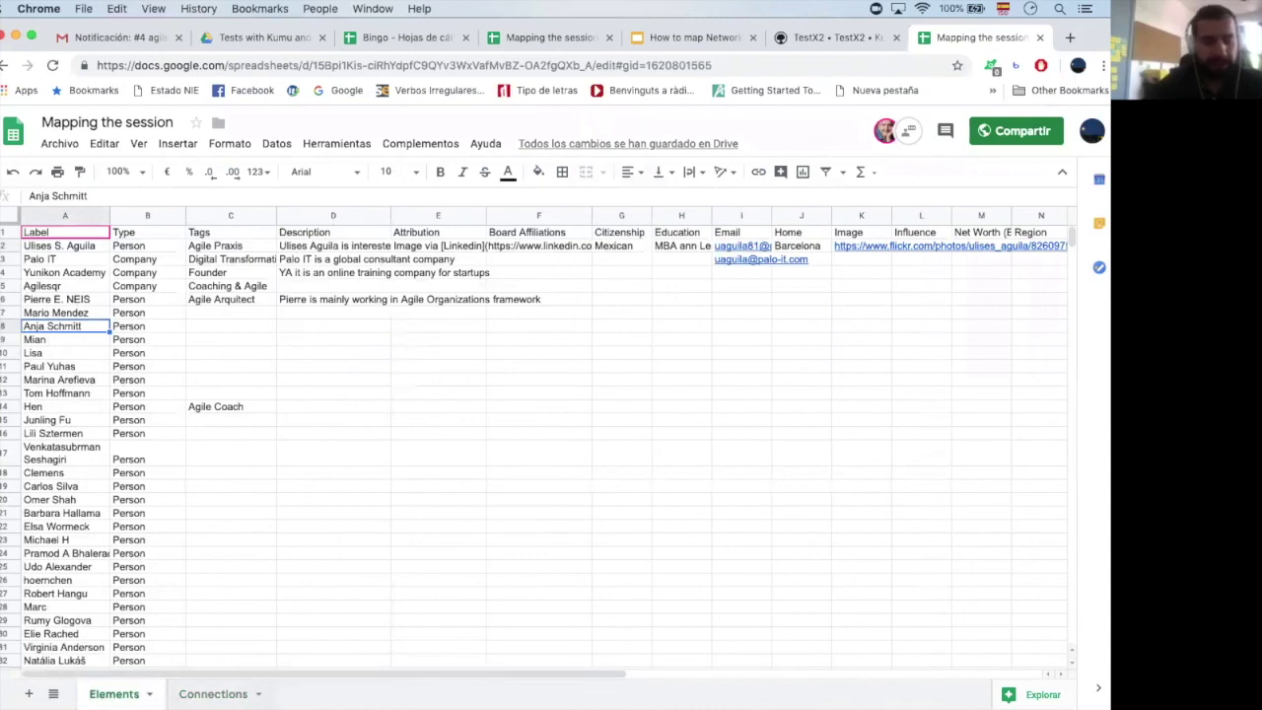
click(212, 693)
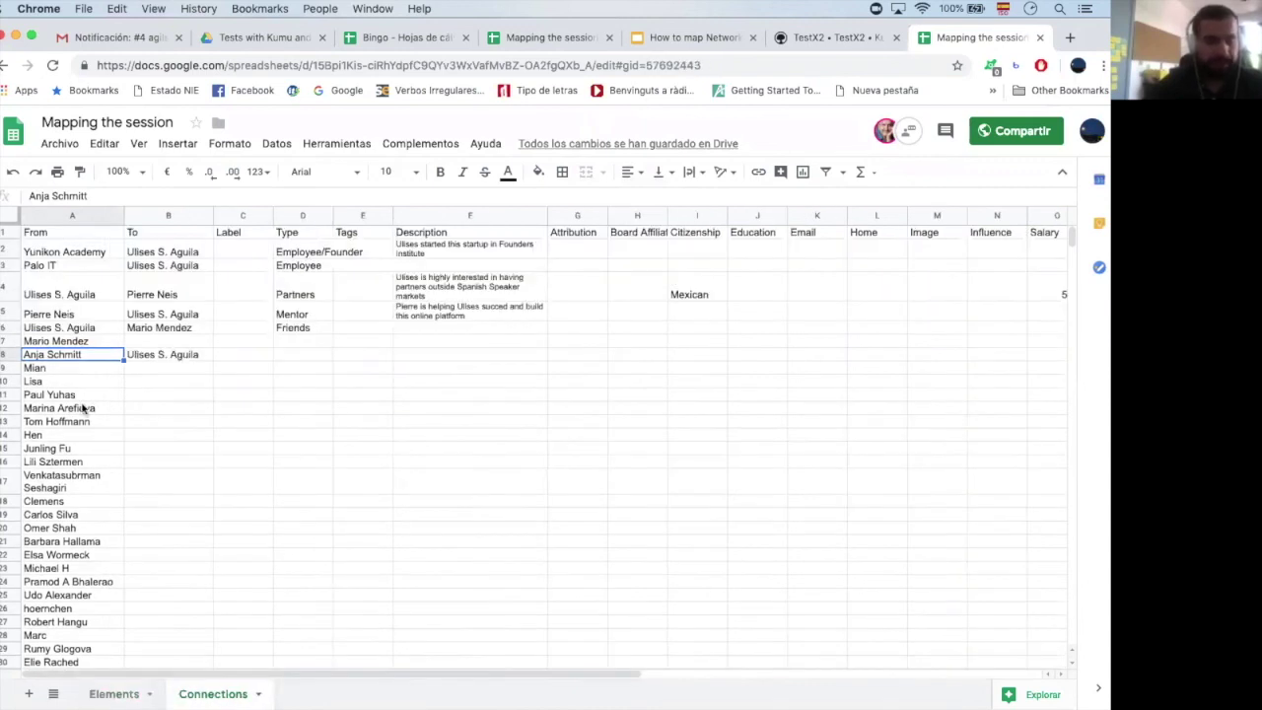
click(68, 372)
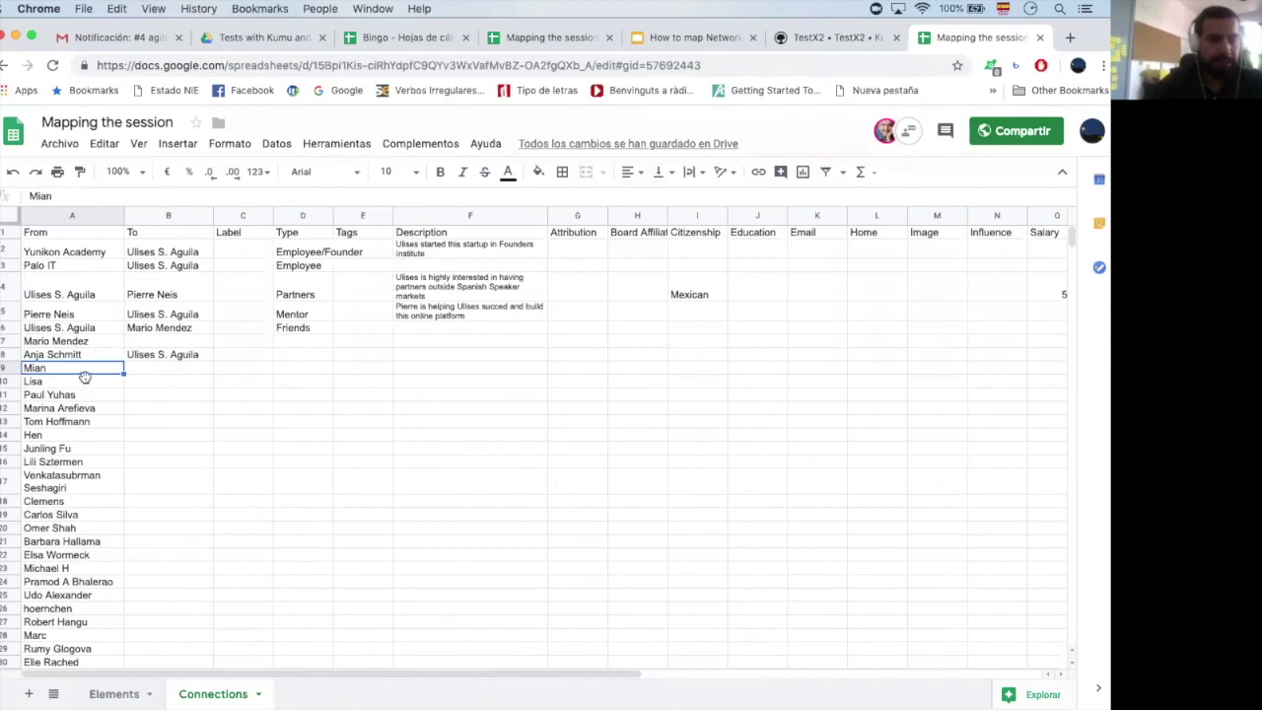
Re-check the Friends, Mentor, Partners and Employee/Founder connections, ending on A10 (Lisa)
click(55, 329)
key(Right)
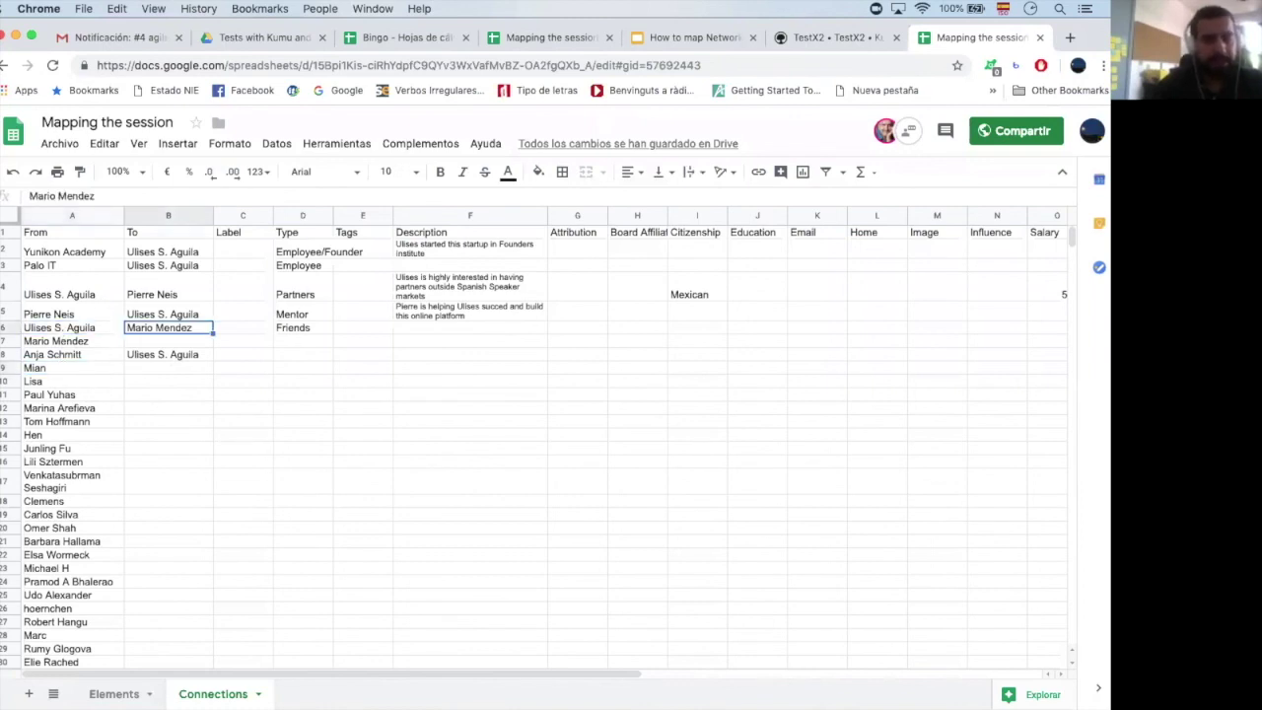
key(Right)
key(Right)
key(Left)
key(Left)
key(Left)
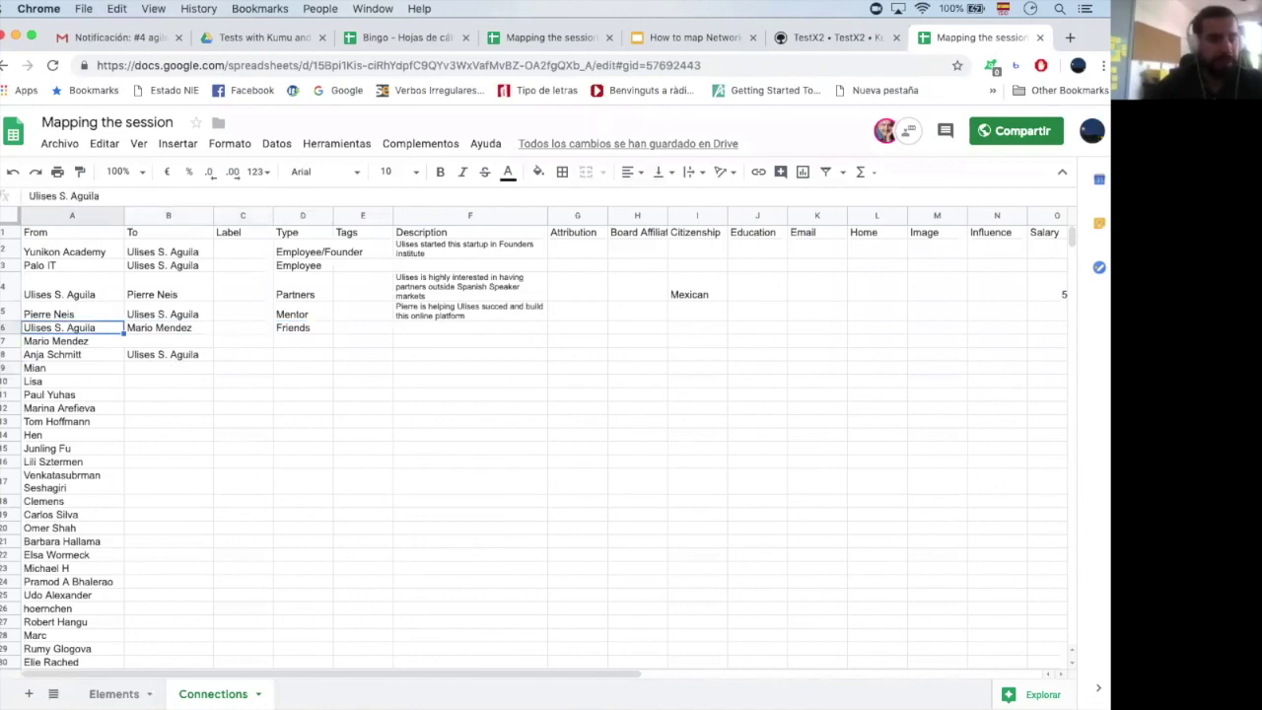
key(Up)
key(Right)
key(Right)
key(Right)
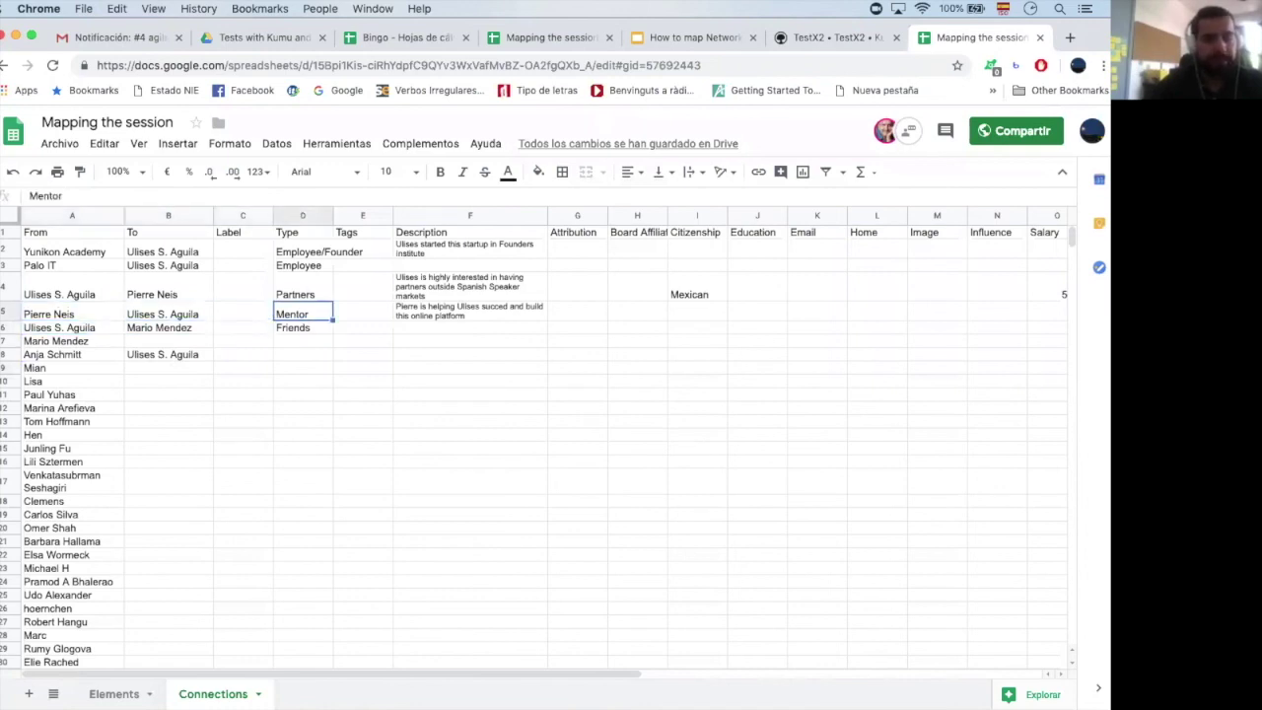
key(Up)
key(Left)
key(Left)
key(Left)
key(Right)
key(Right)
key(Right)
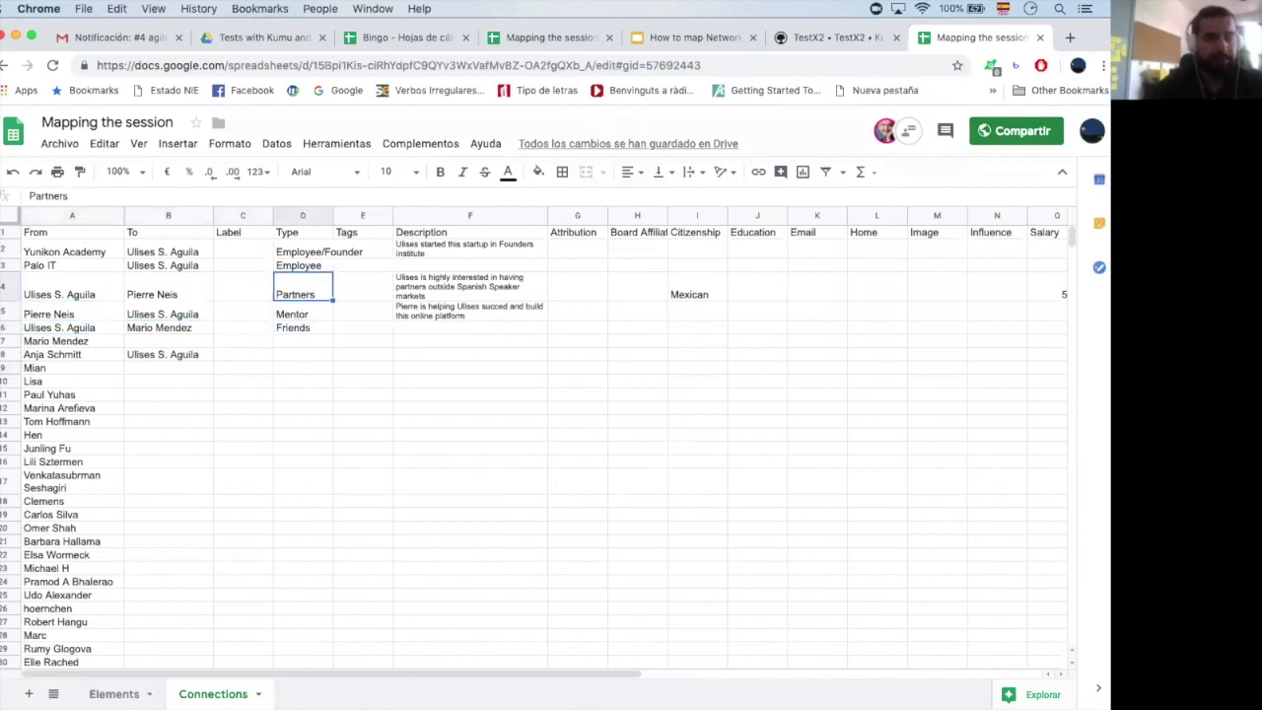
key(Up)
key(Left)
key(Left)
key(Left)
key(Right)
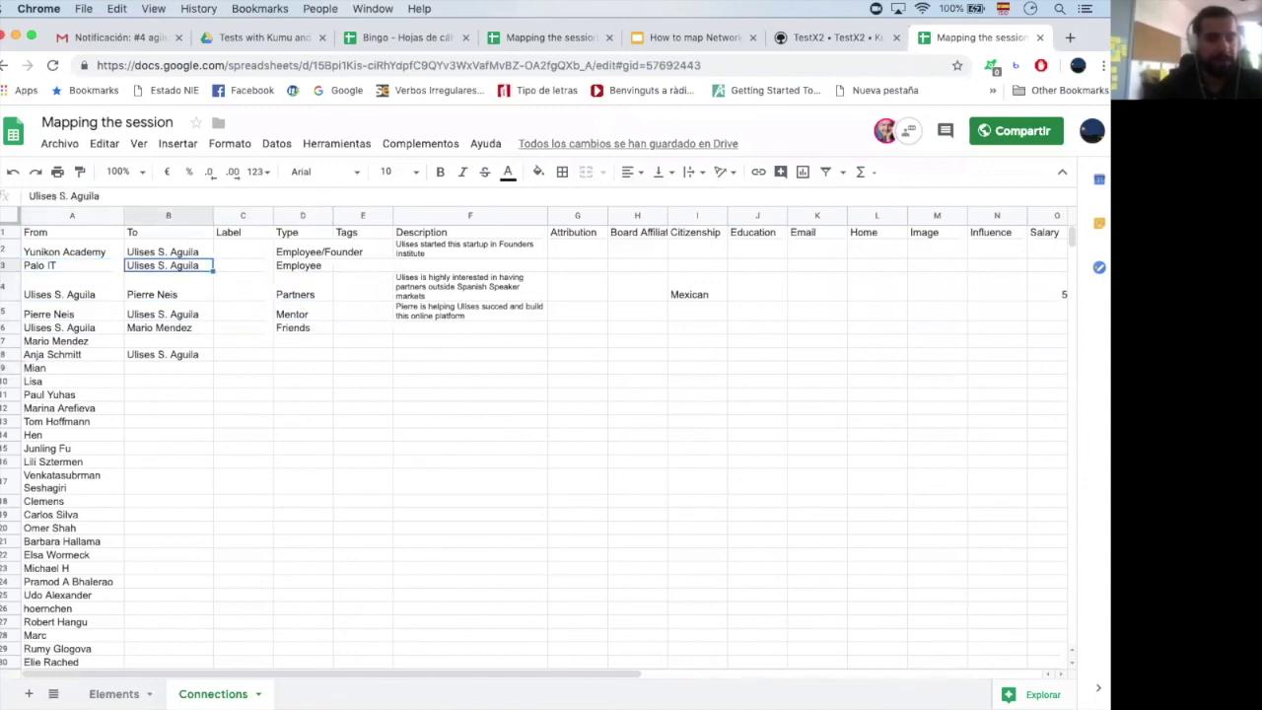
key(Right)
key(Right)
key(Right)
key(Left)
key(Up)
key(Left)
key(Left)
key(Right)
key(Right)
key(Right)
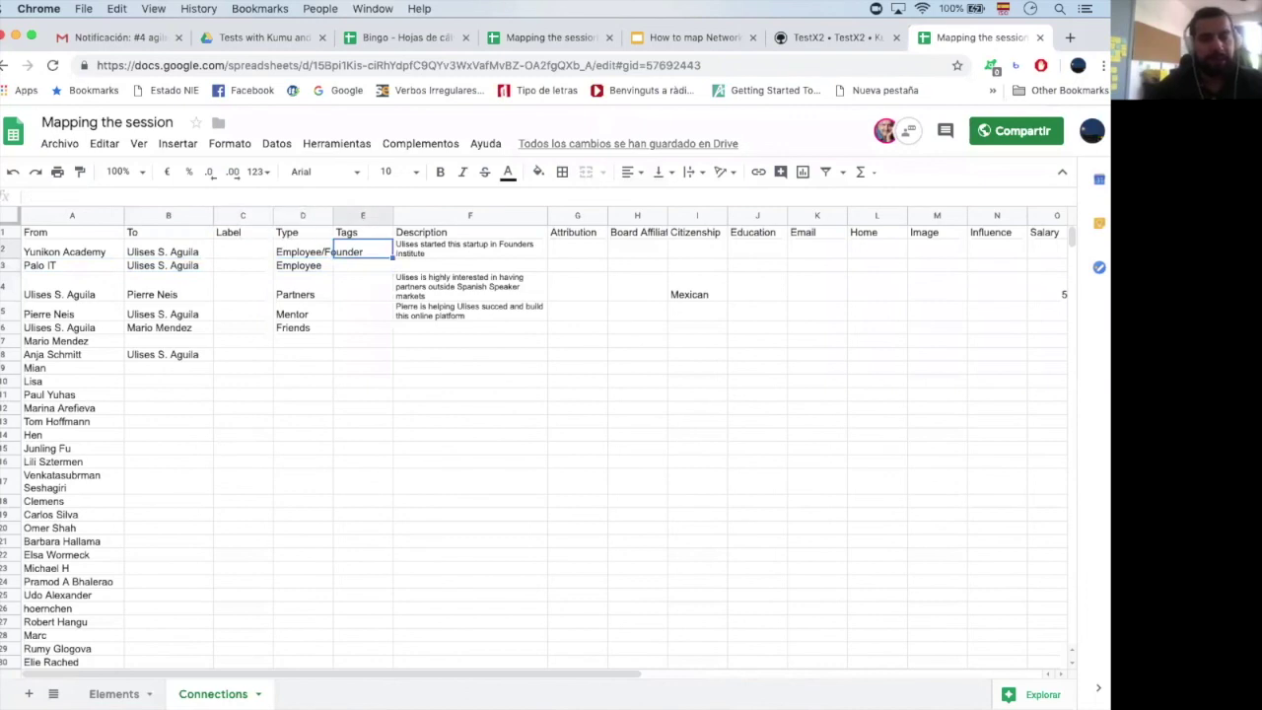
key(Left)
key(Down)
key(Up)
key(Right)
key(Right)
key(Right)
key(Right)
key(Right)
key(Right)
key(Right)
key(Right)
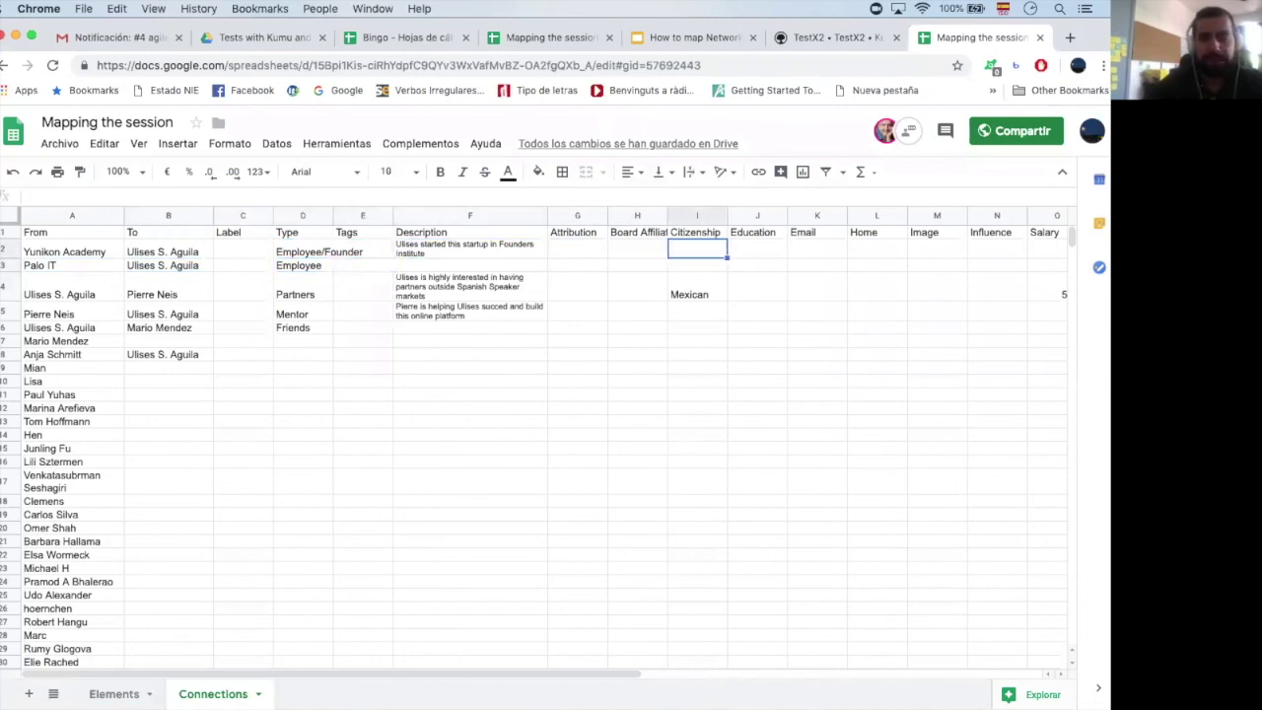
click(63, 382)
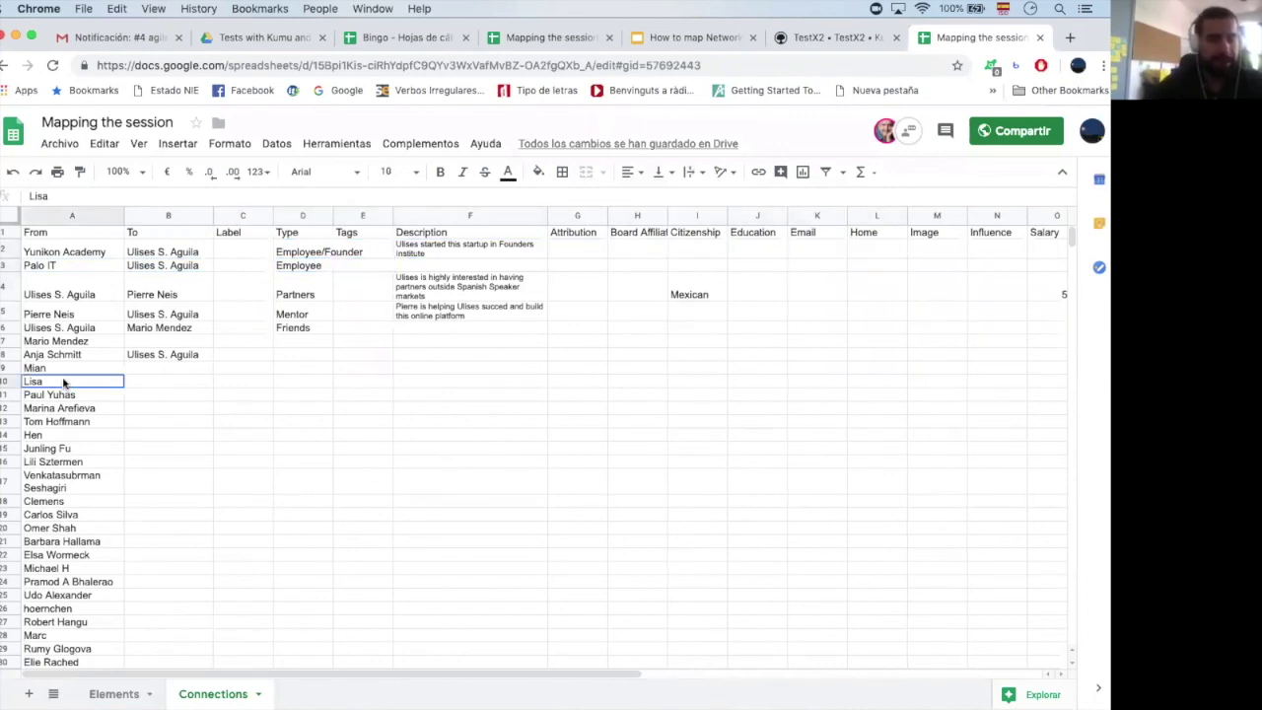
Copy the participant names from Mian to Heike in the From column
key(shift+Down)
key(shift+Down)
key(shift+Down)
key(shift+Down)
key(shift+Down)
key(shift+Down)
key(shift+Down)
key(shift+Down)
key(shift+Down)
key(shift+Down)
key(shift+Down)
key(shift+Down)
key(shift+Down)
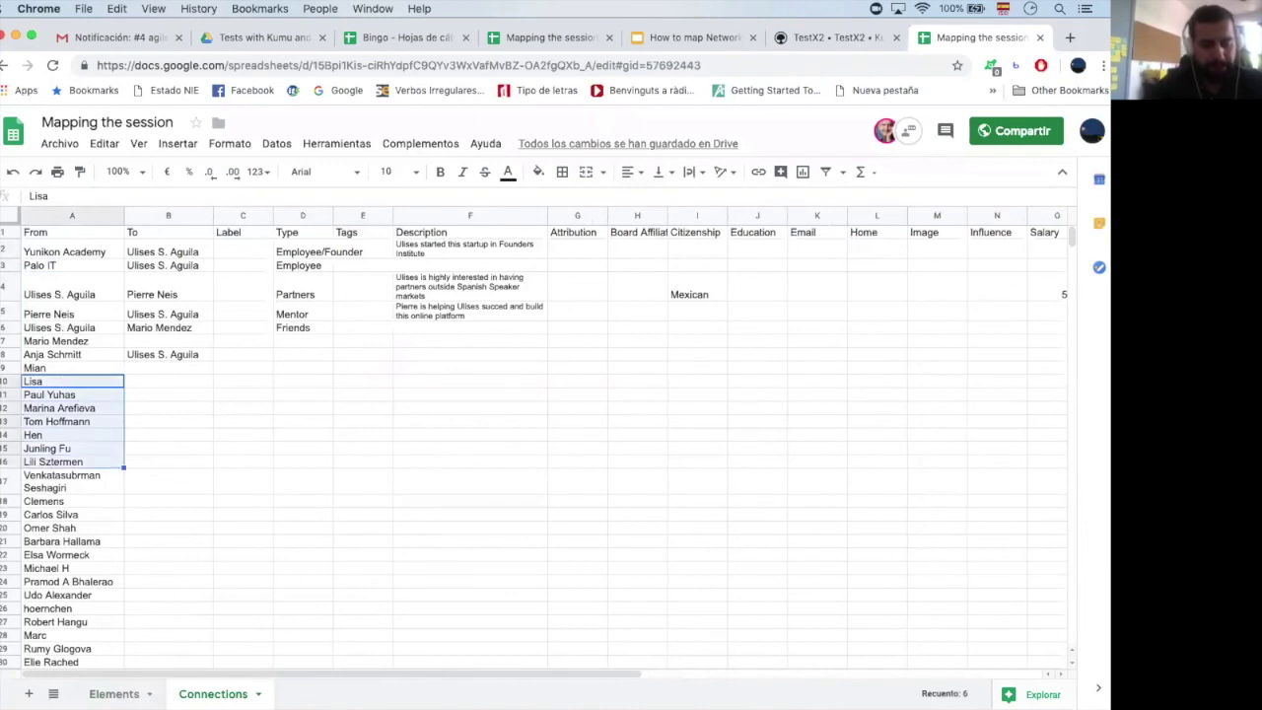
key(shift+Down)
key(shift+Down)
key(Up)
key(Up)
key(Down)
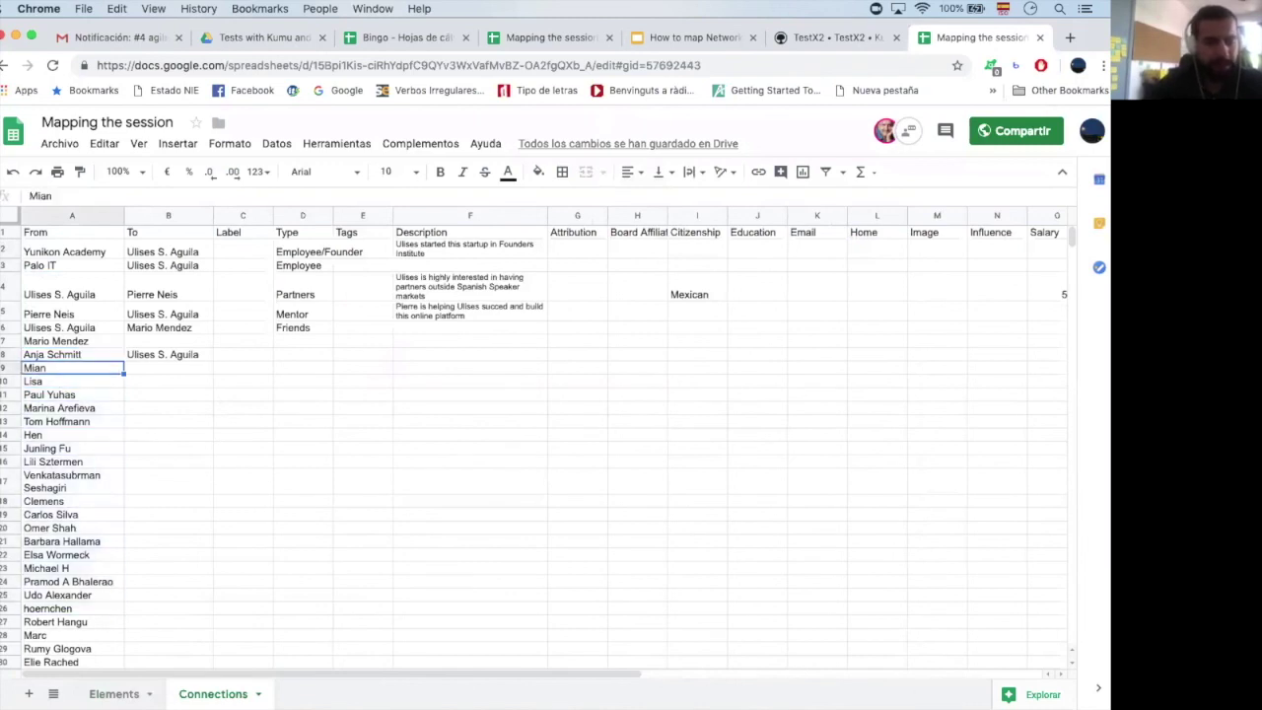
key(shift+Down)
key(shift+Down)
key(shift+Down)
key(shift+Down)
key(shift+Down)
key(shift+Down)
key(shift+Down)
key(shift+Down)
key(shift+Down)
key(shift+Down)
key(shift+Down)
key(shift+Down)
key(shift+Down)
key(shift+Down)
key(shift+Down)
key(shift+Down)
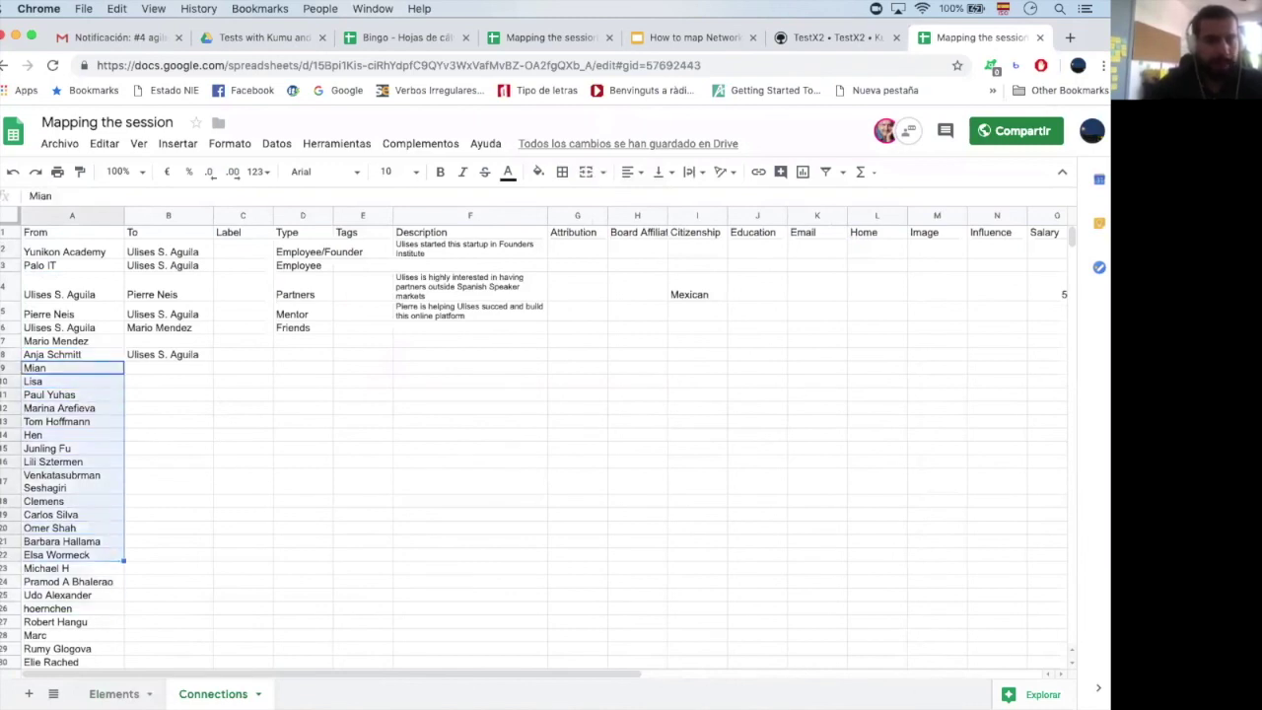
key(shift+Down)
key(shift+Down)
key(shift+Down)
key(shift+Down)
key(shift+Down)
key(shift+Down)
key(shift+Down)
key(shift+Down)
key(shift+Down)
key(shift+Down)
key(shift+Down)
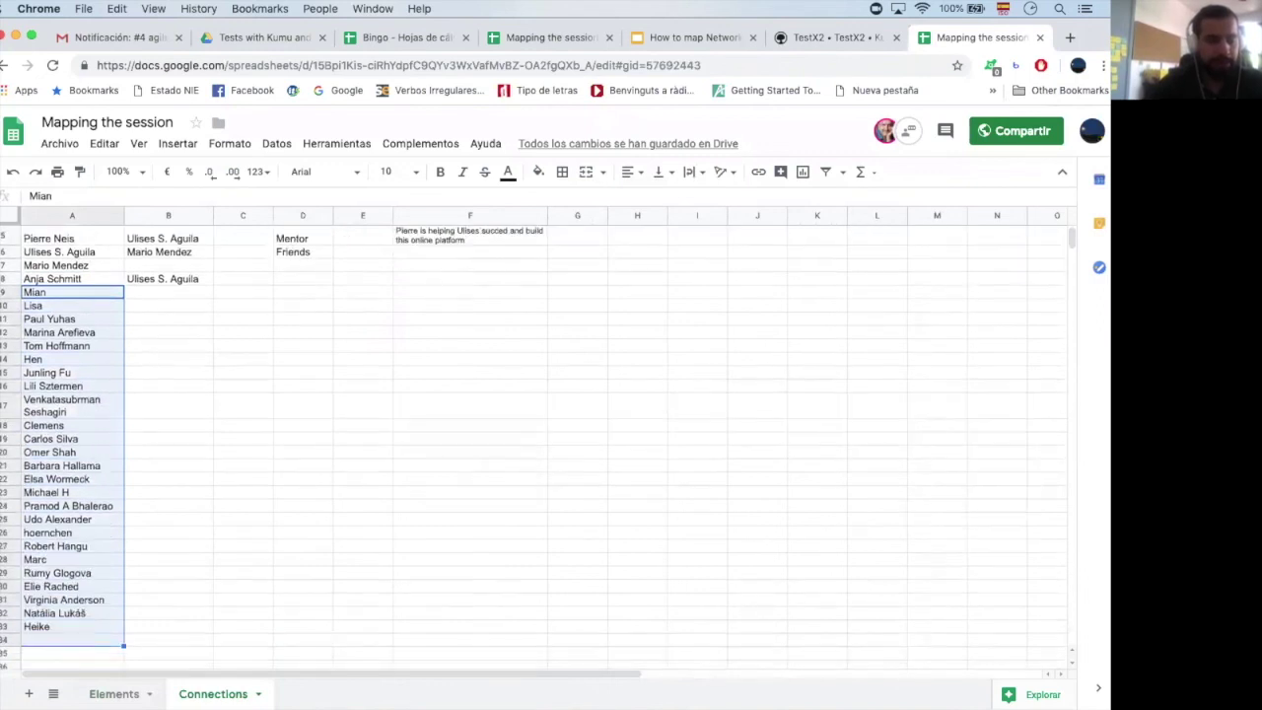
key(shift+Up)
key(shift+Up)
key(shift+Up)
key(shift+Up)
key(shift+Down)
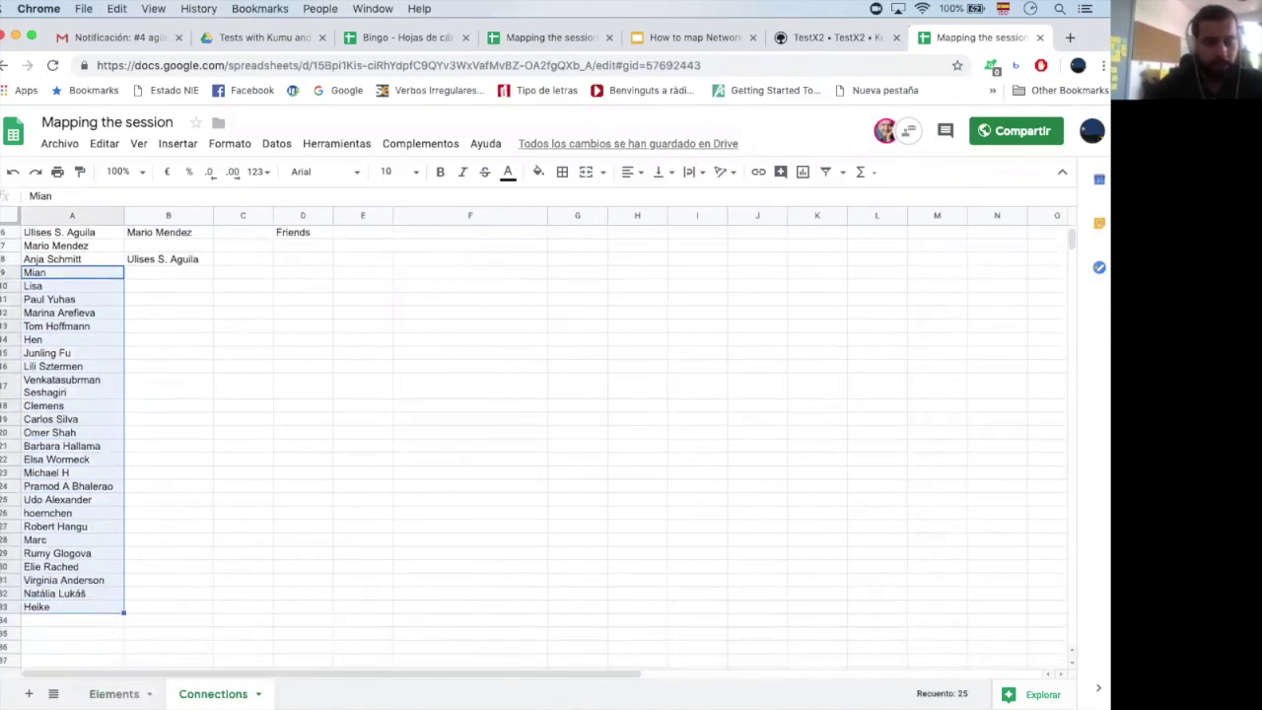
key(super+c)
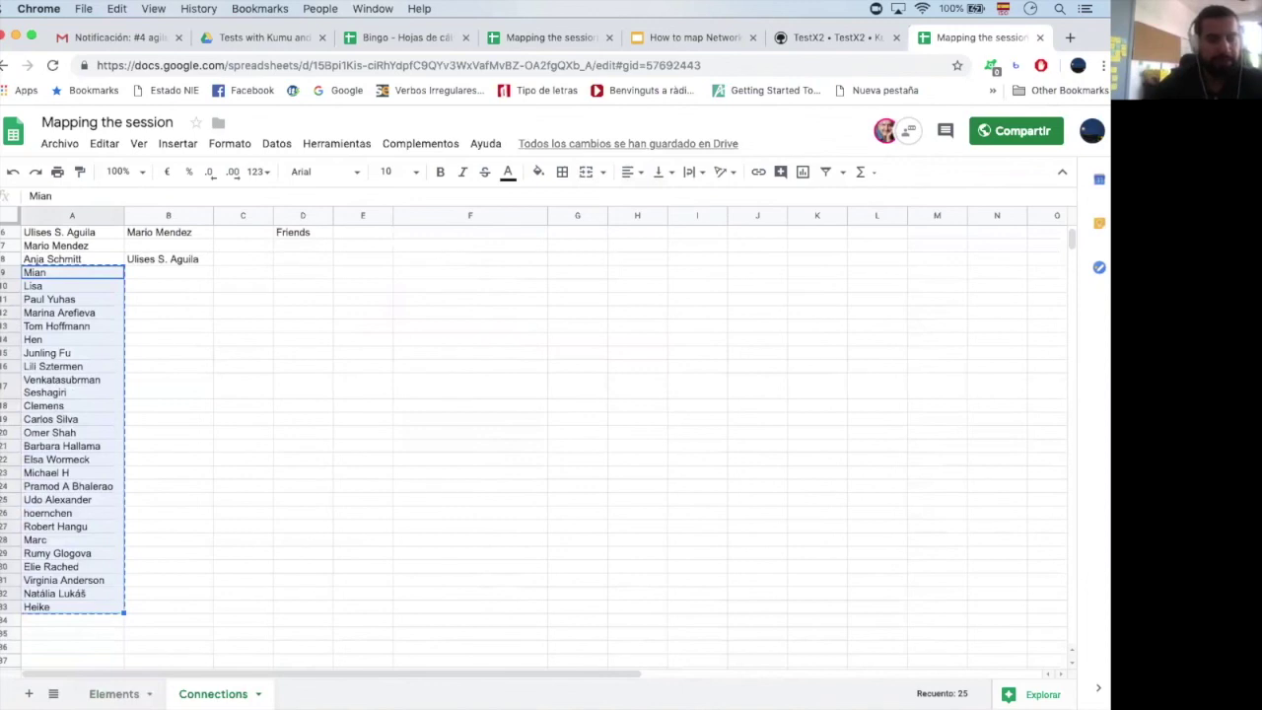
Paste the copied names into the To column starting at B9
click(59, 299)
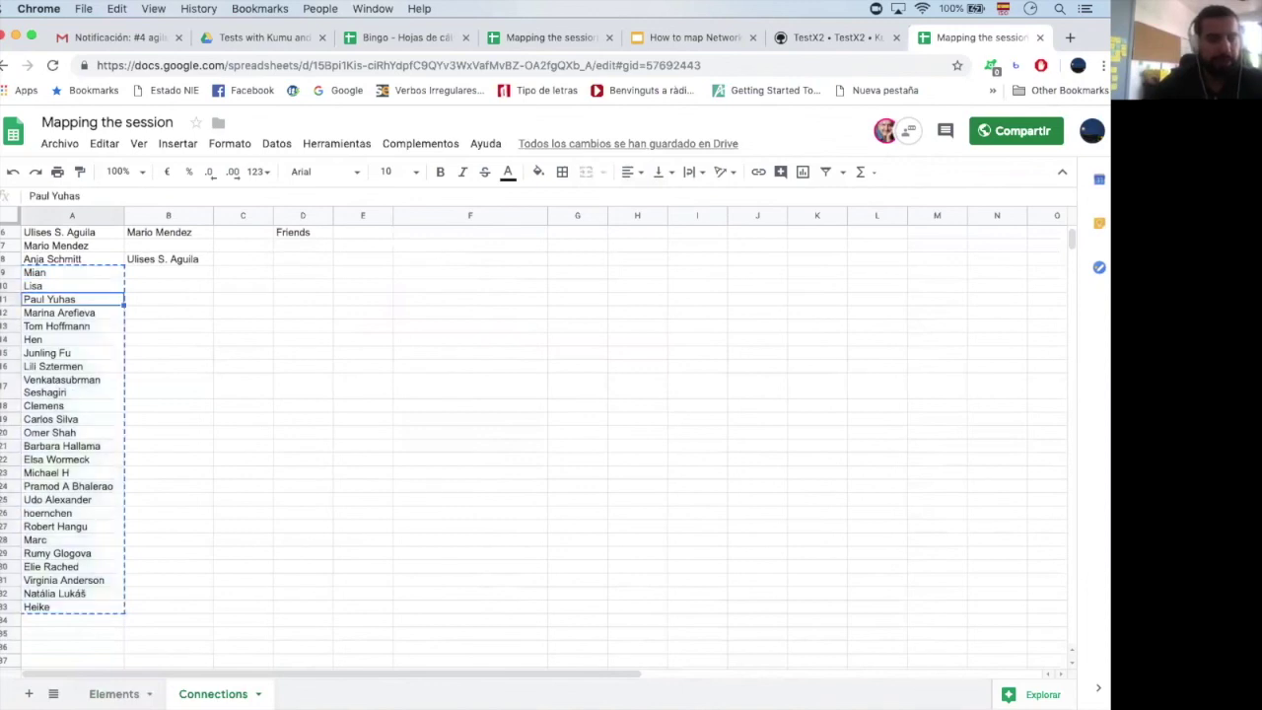
click(186, 292)
key(Escape)
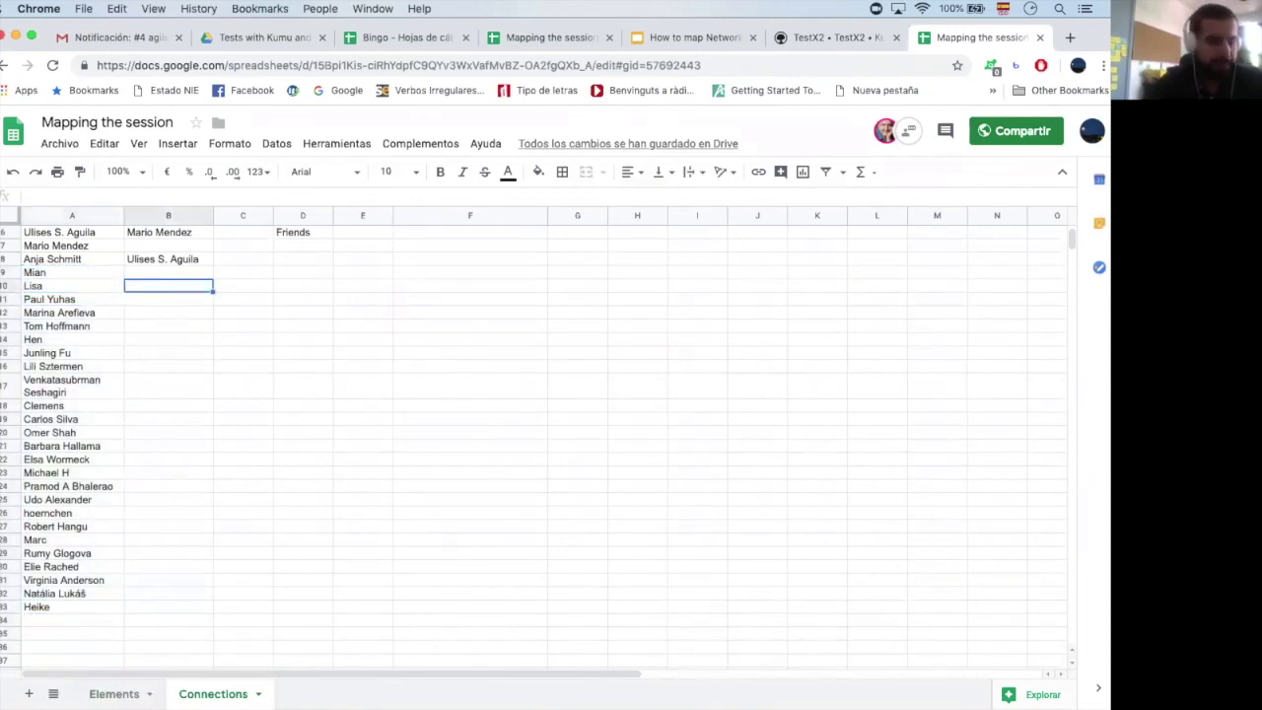
click(134, 274)
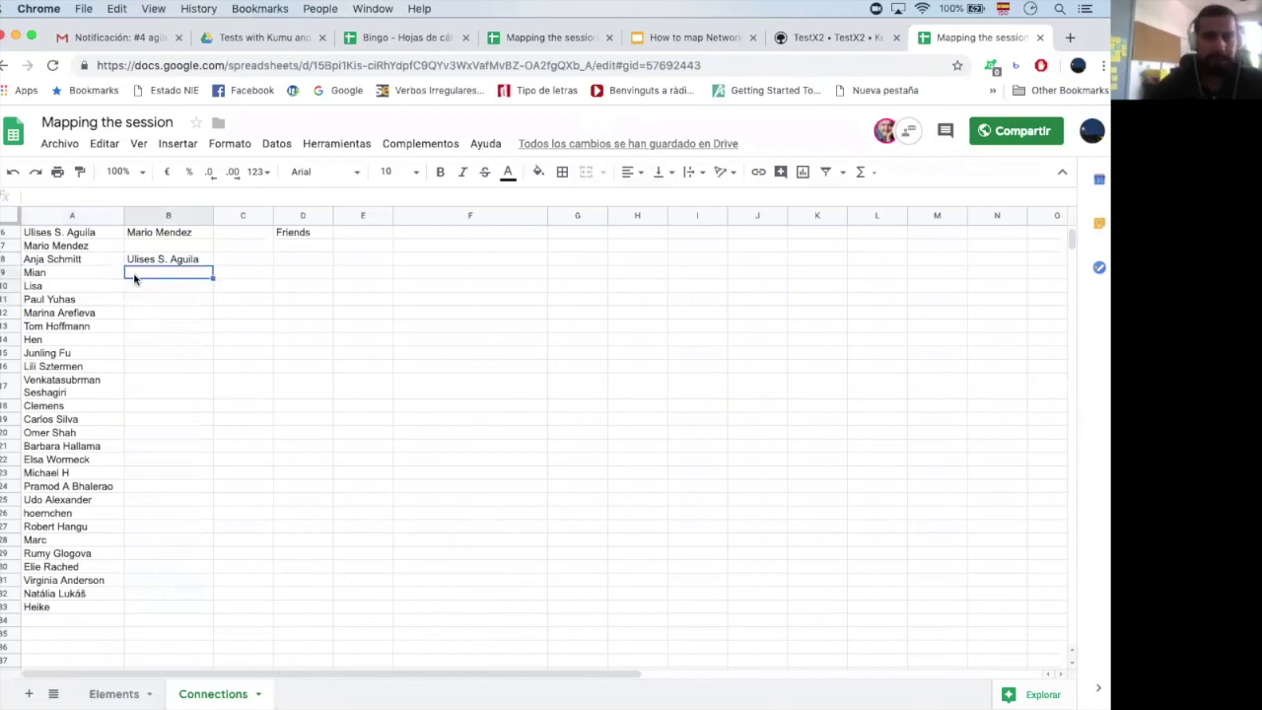
key(ctrl+v)
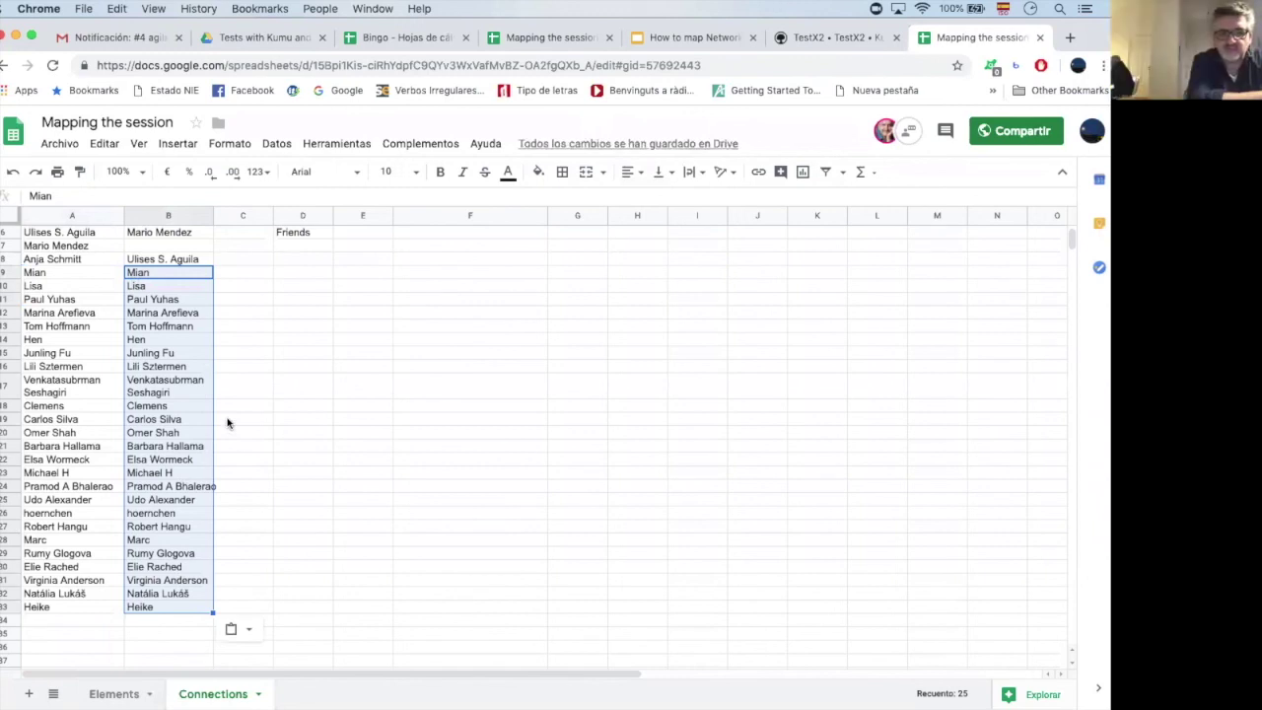
Shift the To names up one row so each person links to the next
click(158, 340)
drag(138, 285, 166, 607)
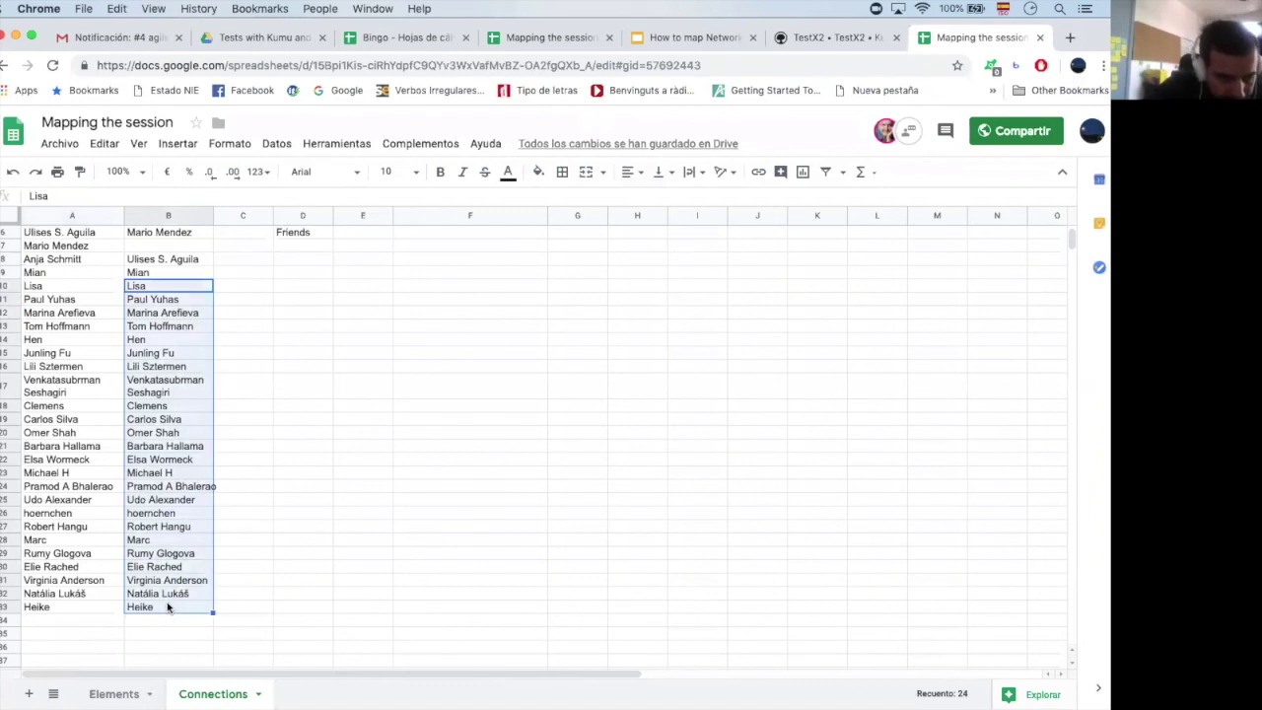
key(ctrl+x)
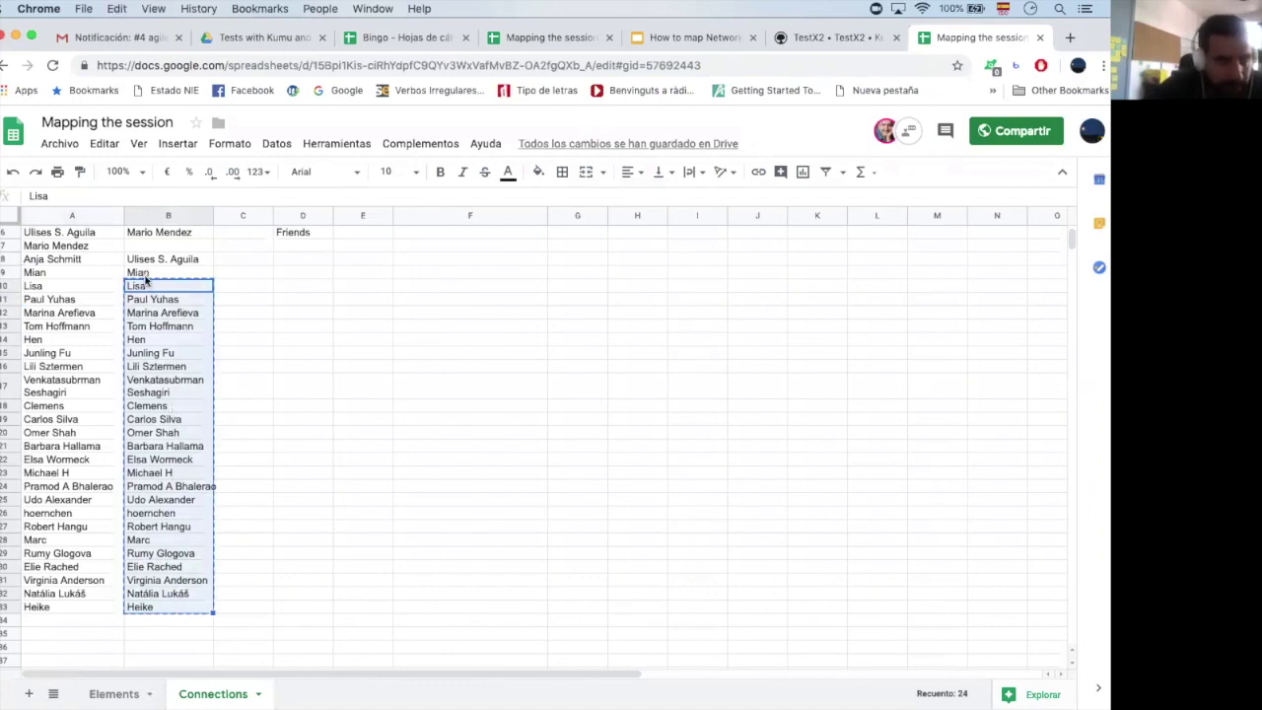
click(145, 275)
key(ctrl+v)
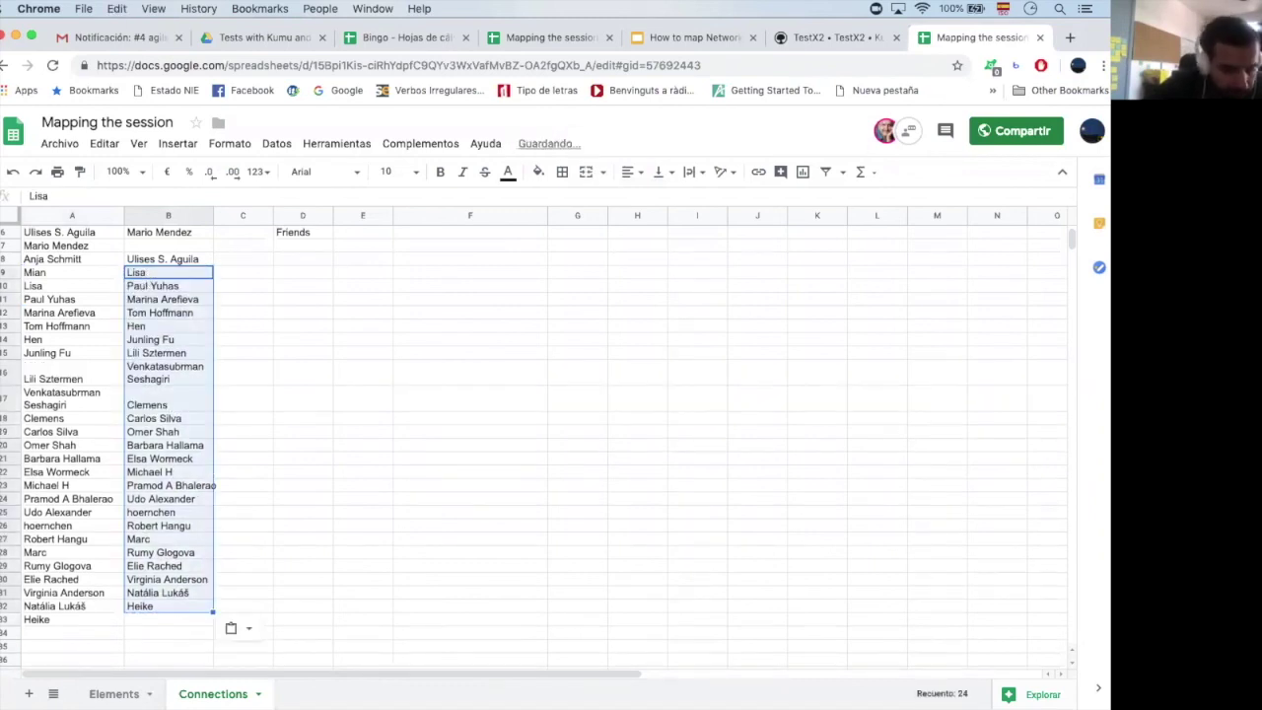
key(Down)
key(Down)
key(Down)
key(Down)
key(Down)
key(Down)
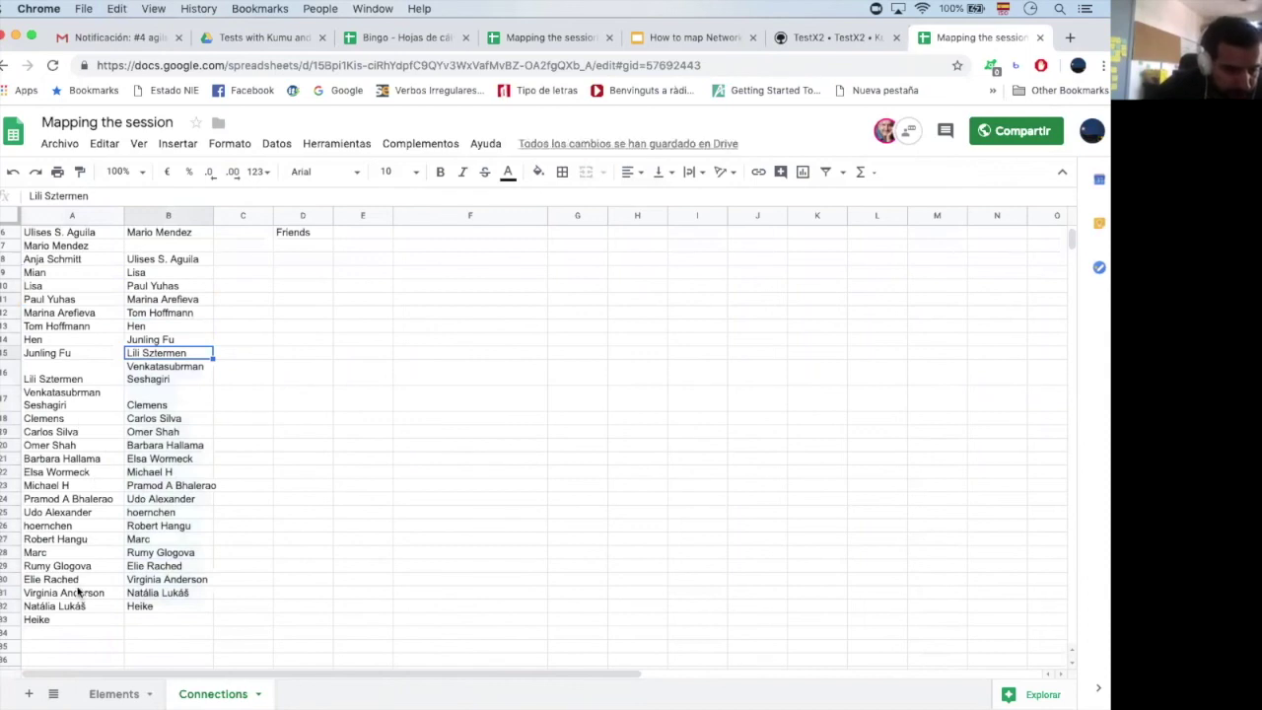
click(79, 591)
key(ctrl+c)
click(167, 619)
key(ctrl+v)
click(346, 526)
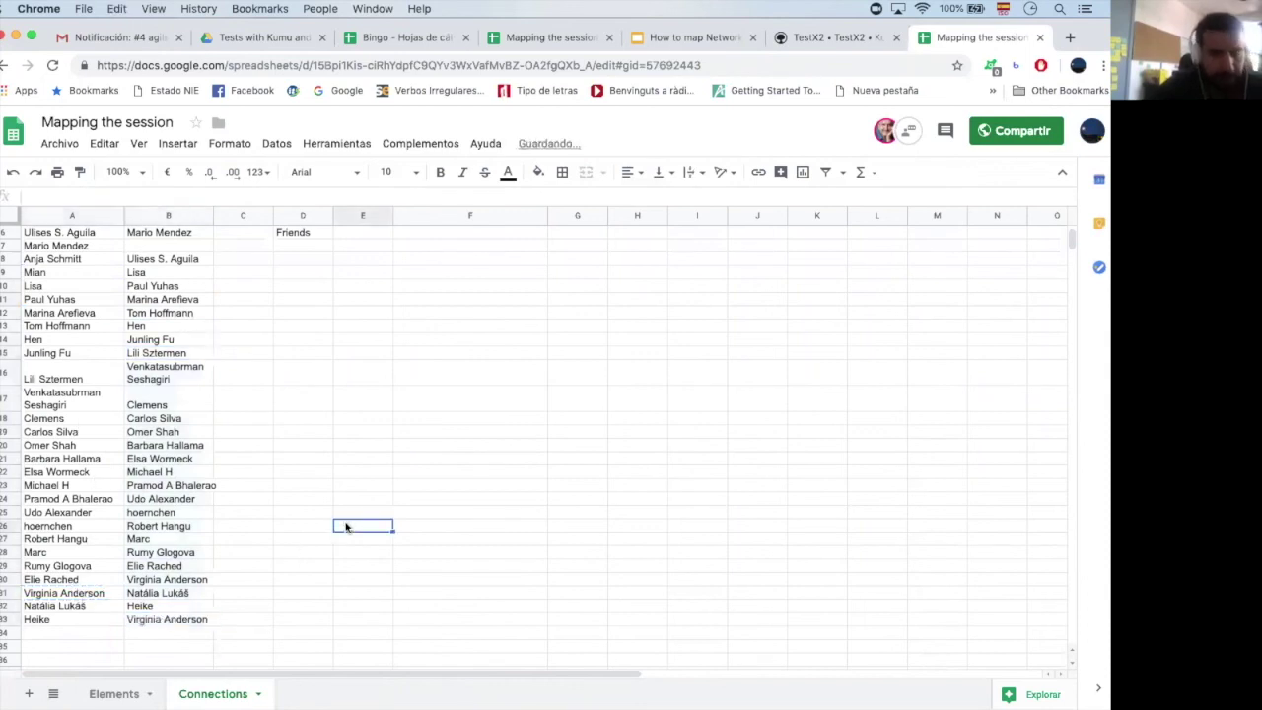
scroll(117, 347, up, 3)
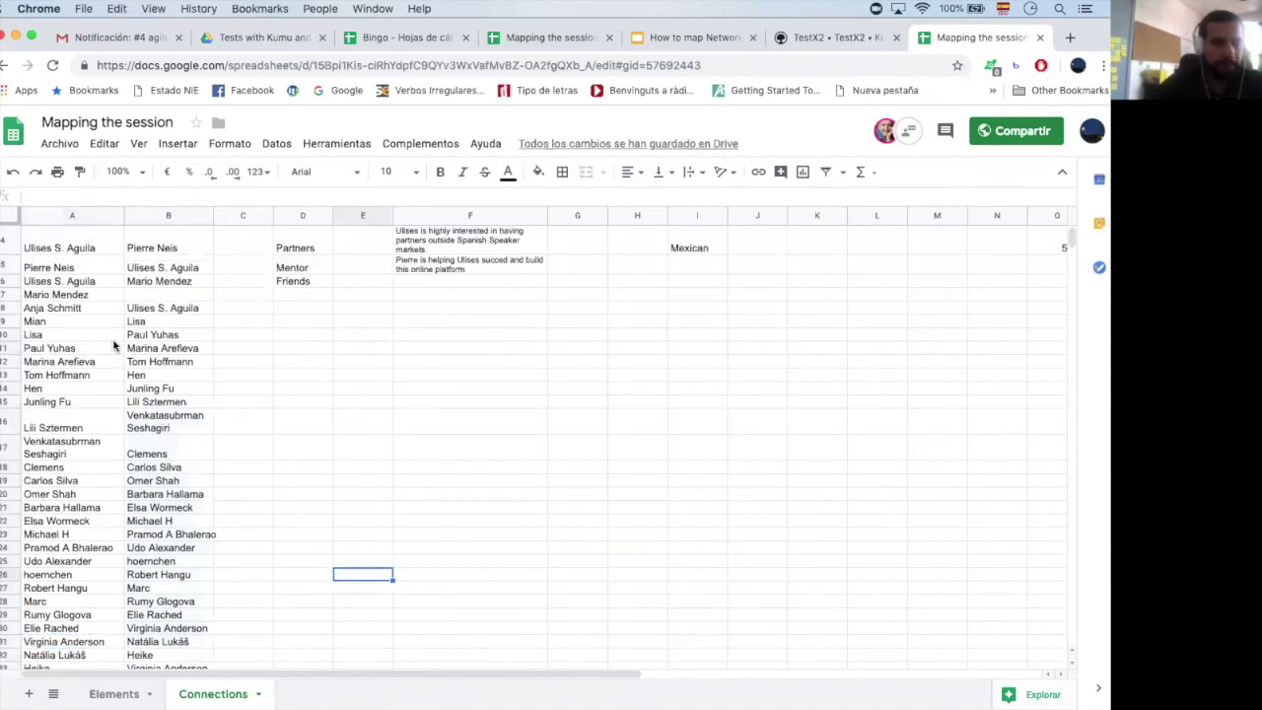
scroll(79, 470, down, 5)
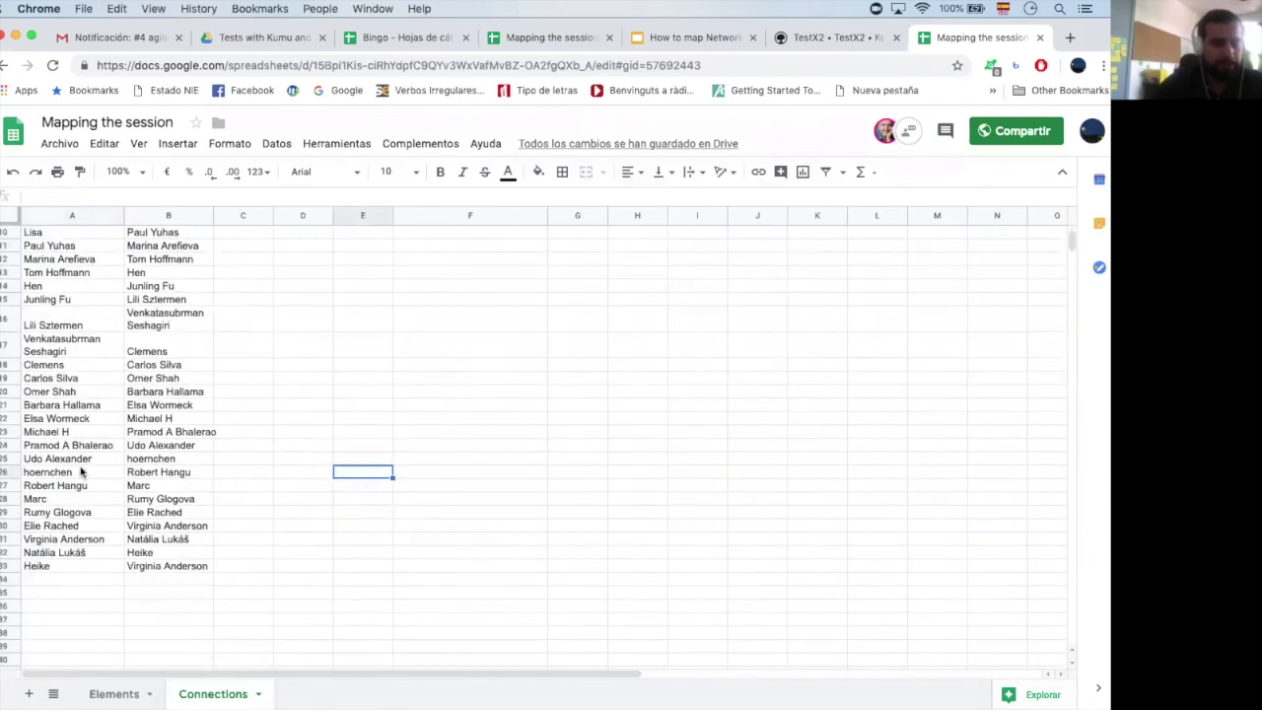
scroll(88, 474, right, 2)
scroll(112, 476, up, 5)
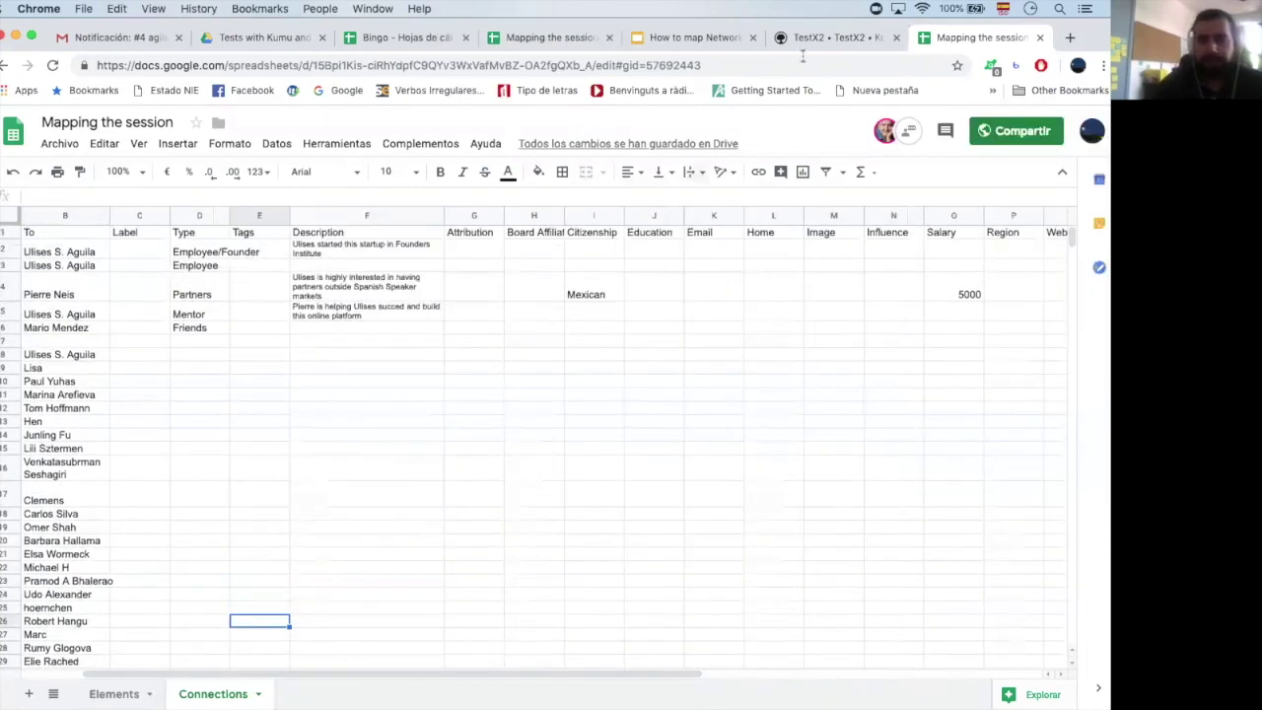
click(793, 39)
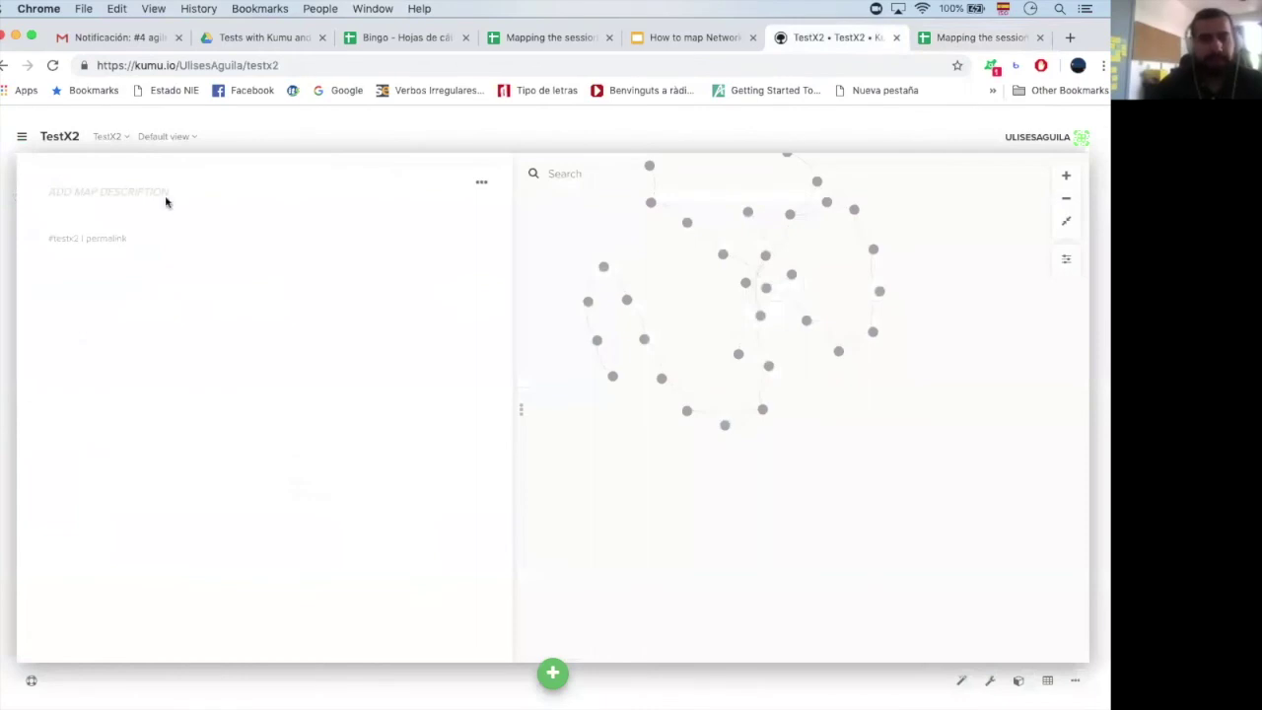
Reload TestX2, pan around the newly chained participant connections, and open a blank tab
click(52, 65)
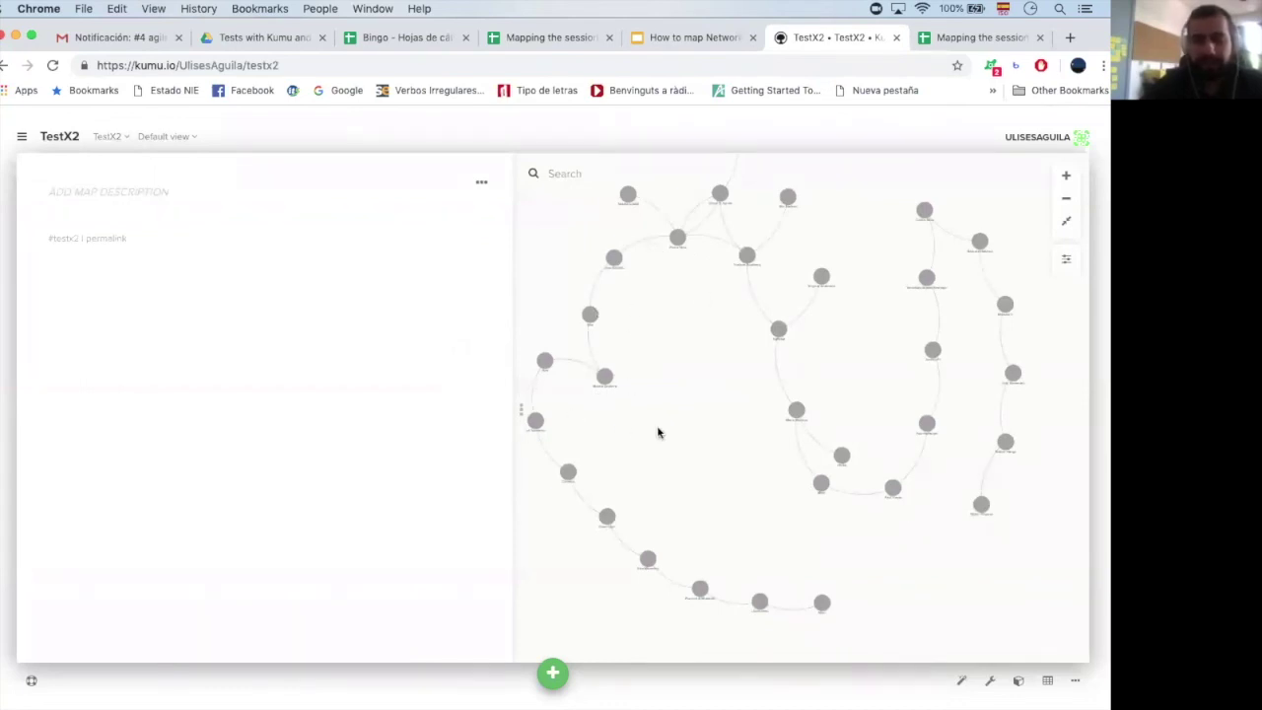
drag(631, 394, 605, 368)
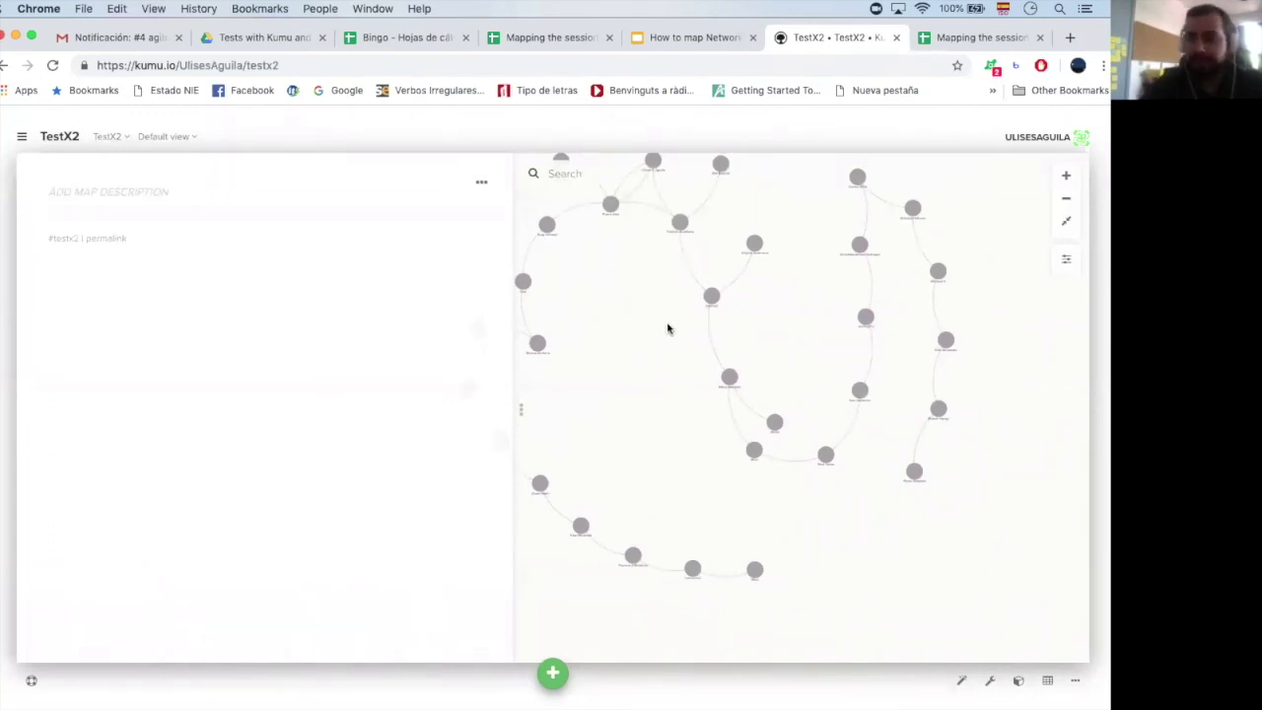
drag(636, 335, 636, 352)
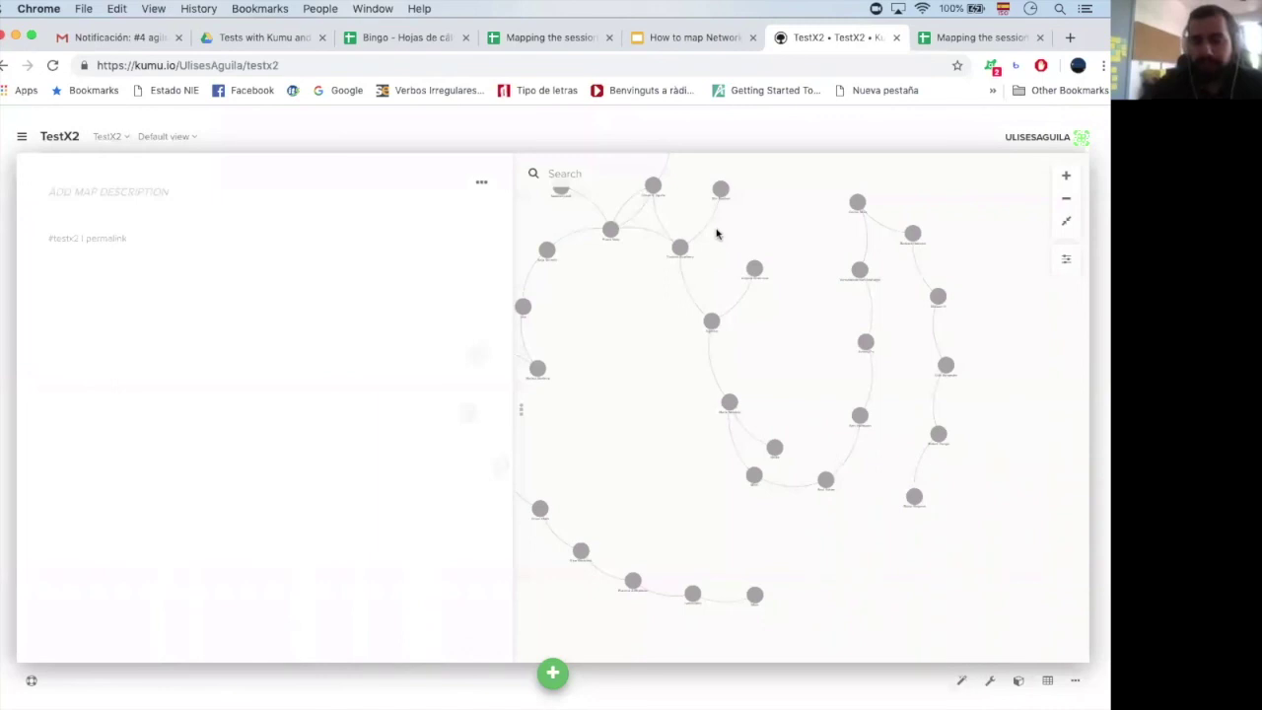
drag(628, 304, 605, 437)
drag(751, 316, 687, 220)
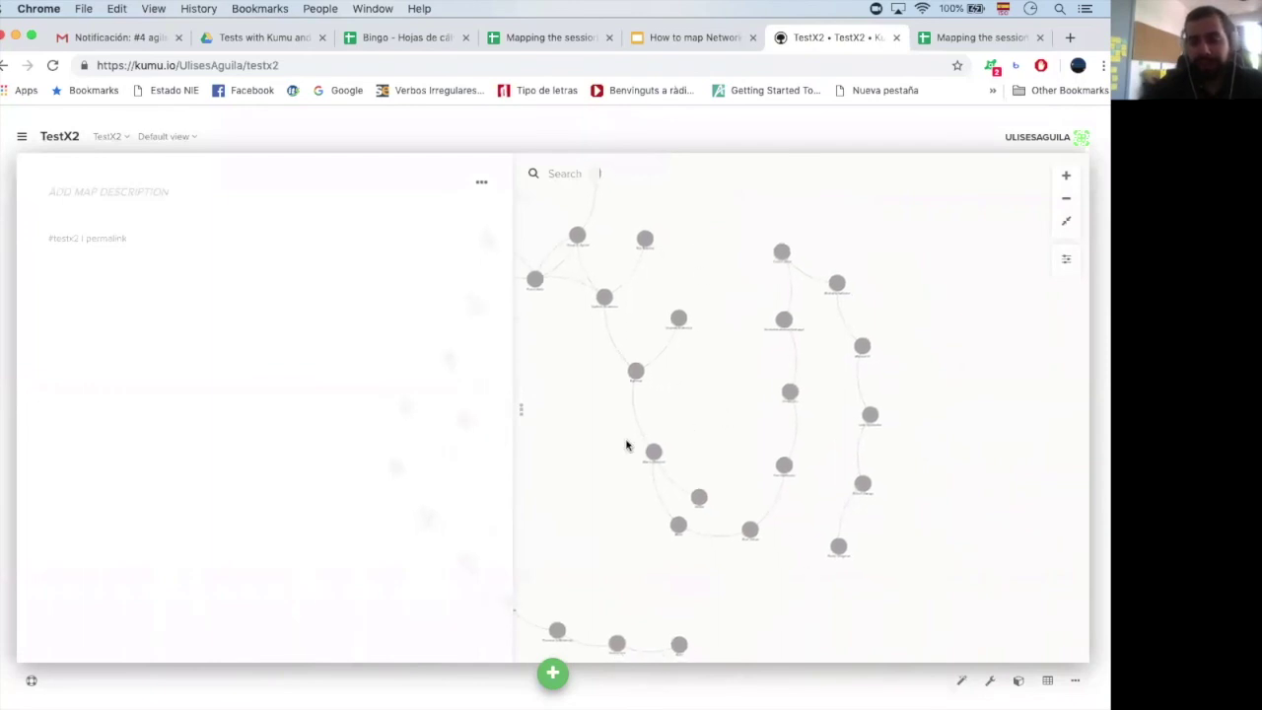
drag(721, 368, 684, 269)
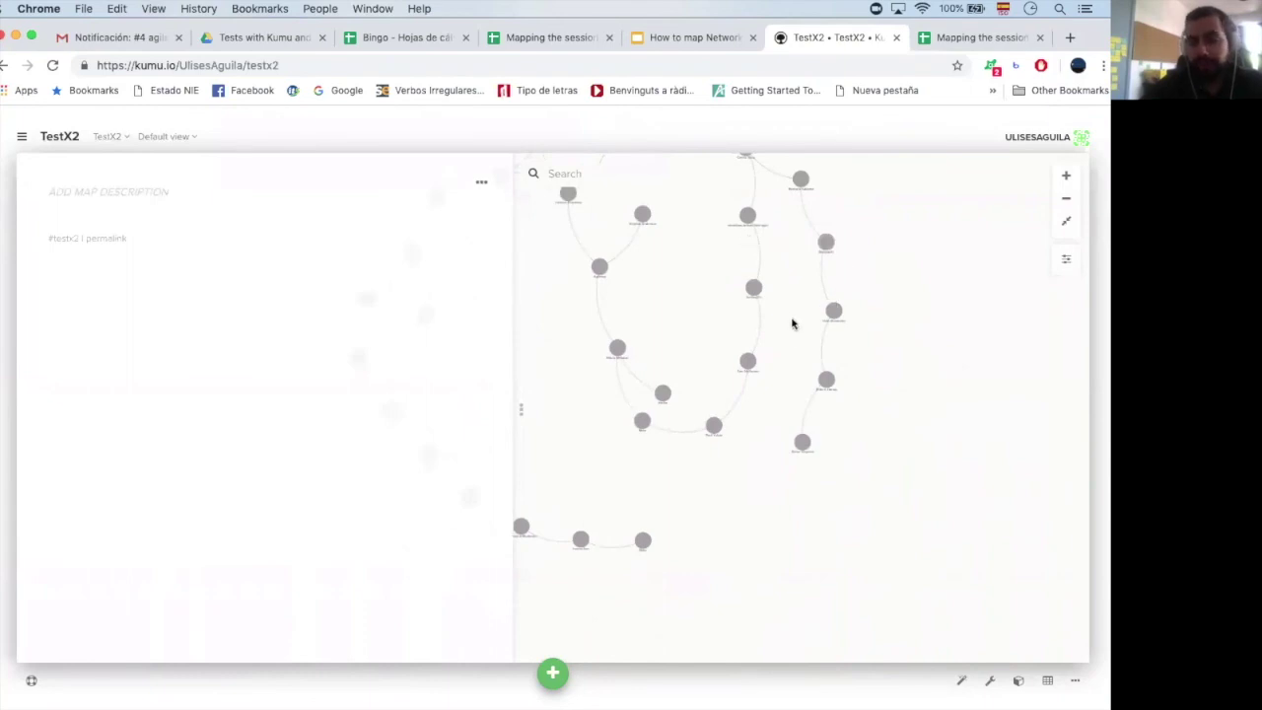
drag(791, 324, 792, 286)
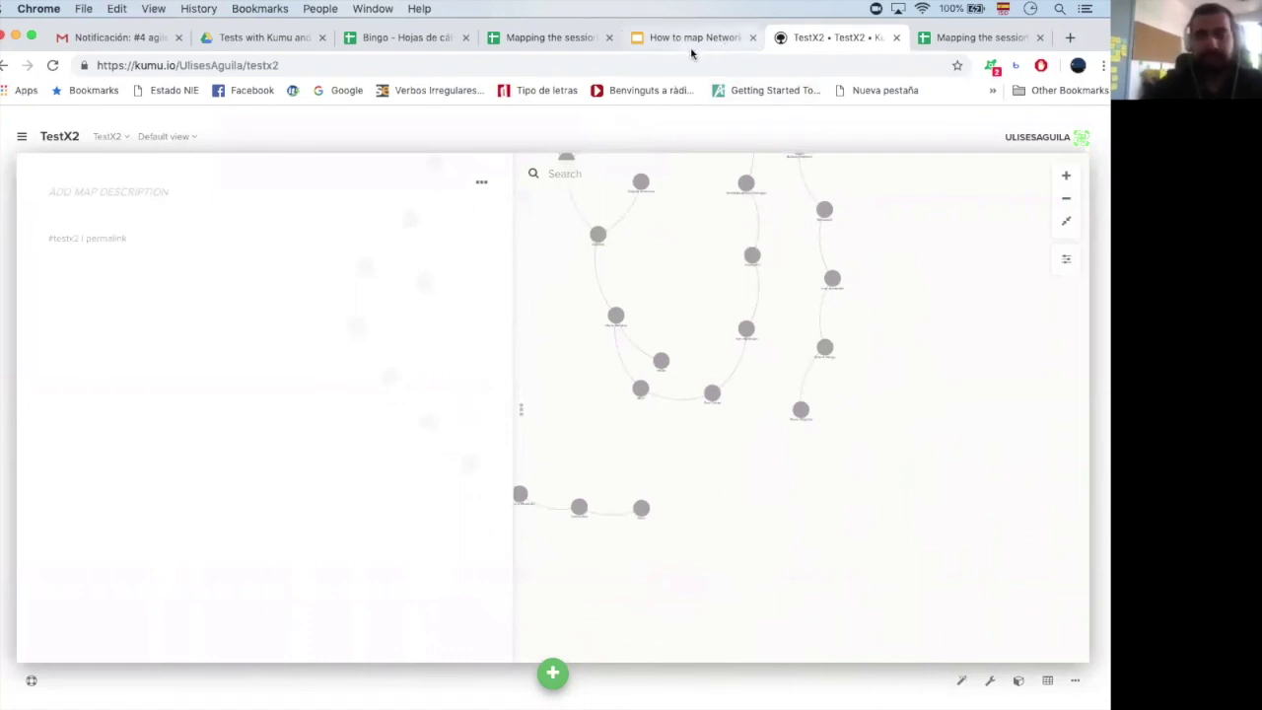
click(1070, 38)
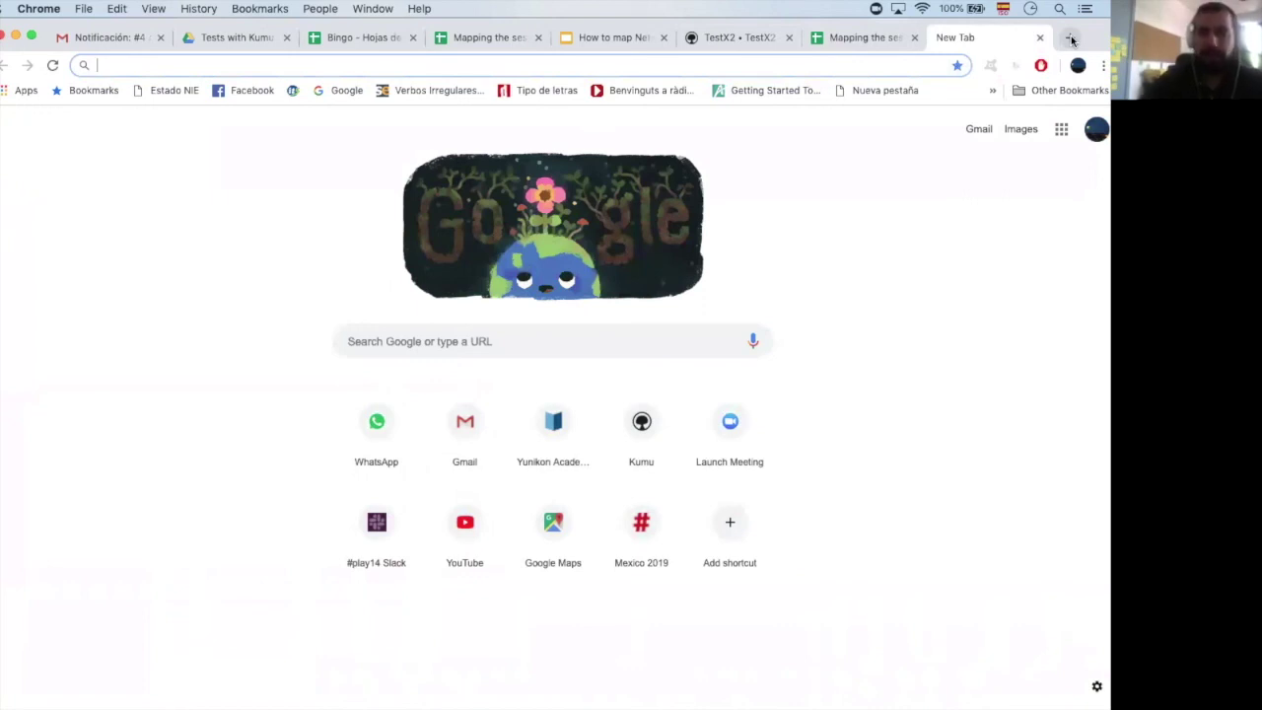
text(kumu.io)
key(Return)
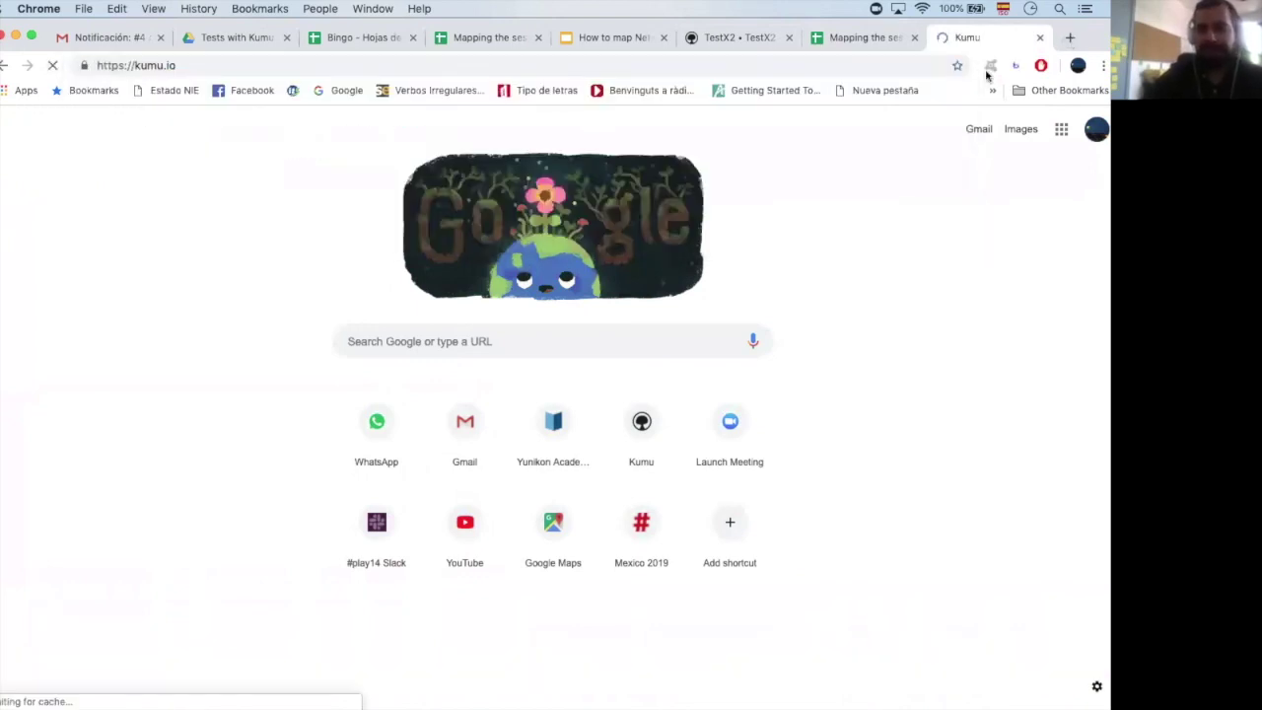
drag(720, 23, 695, 25)
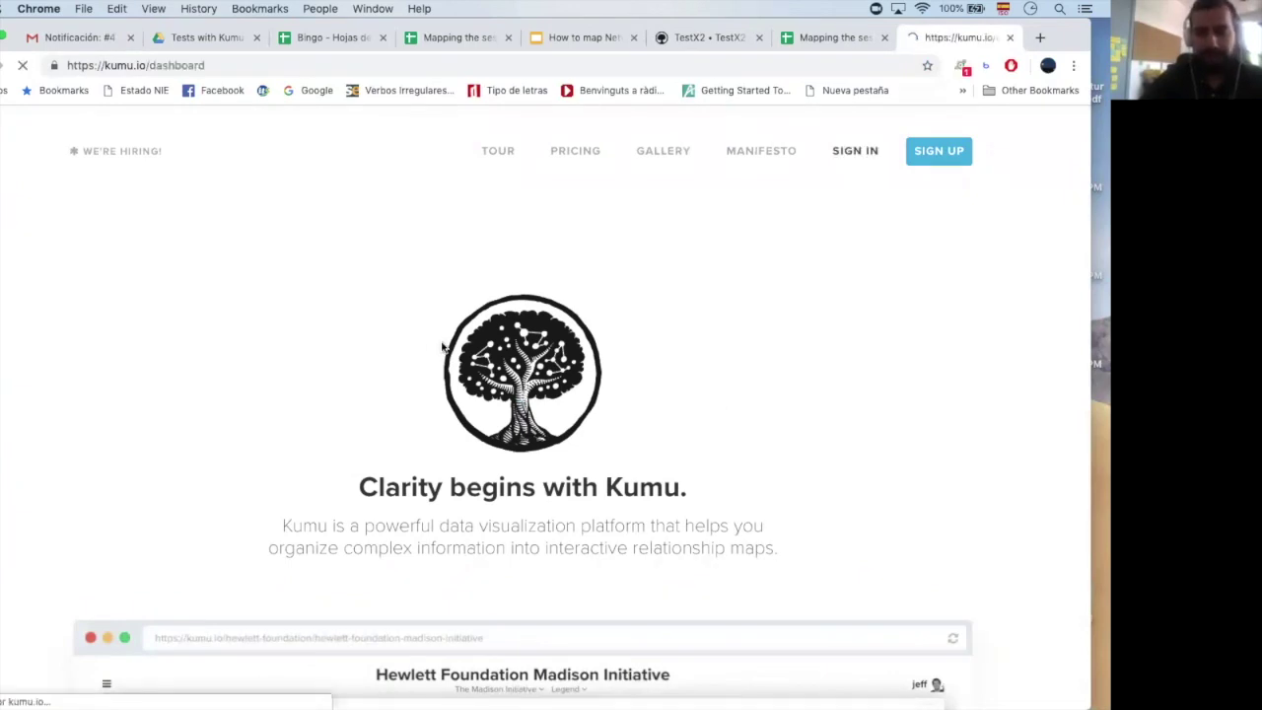
scroll(443, 344, down, 3)
scroll(473, 334, down, 3)
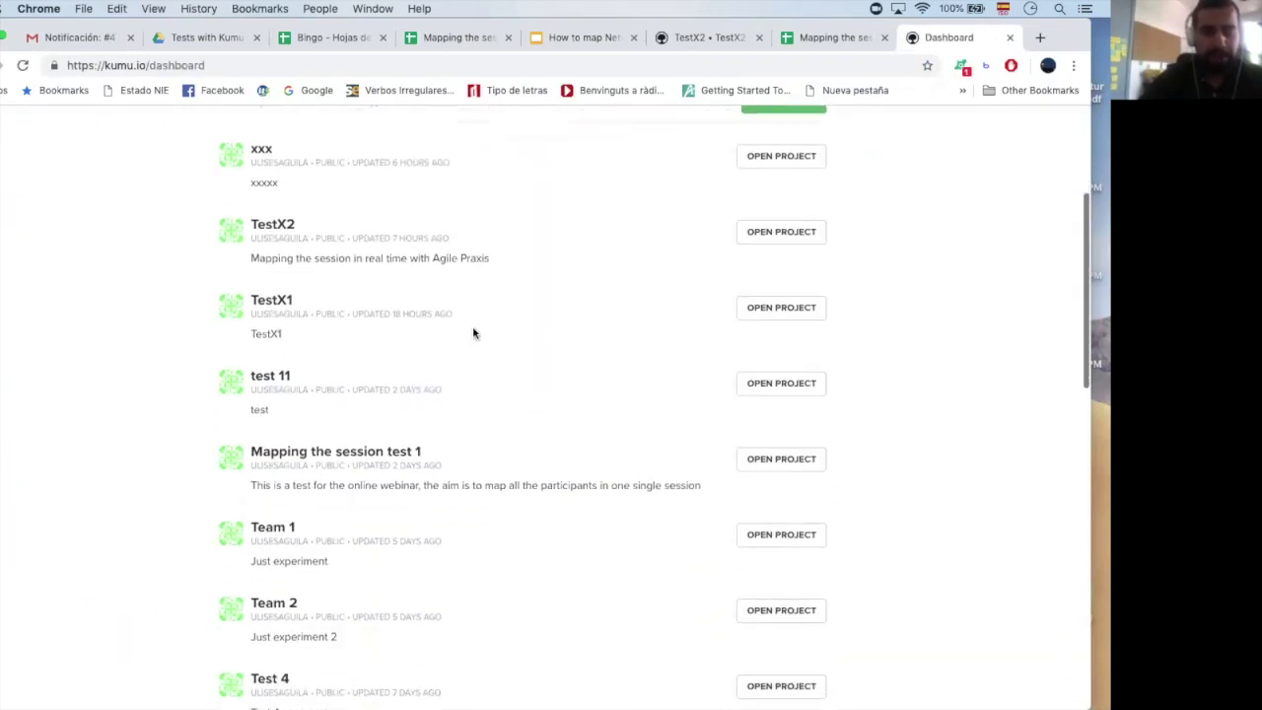
scroll(483, 324, up, 4)
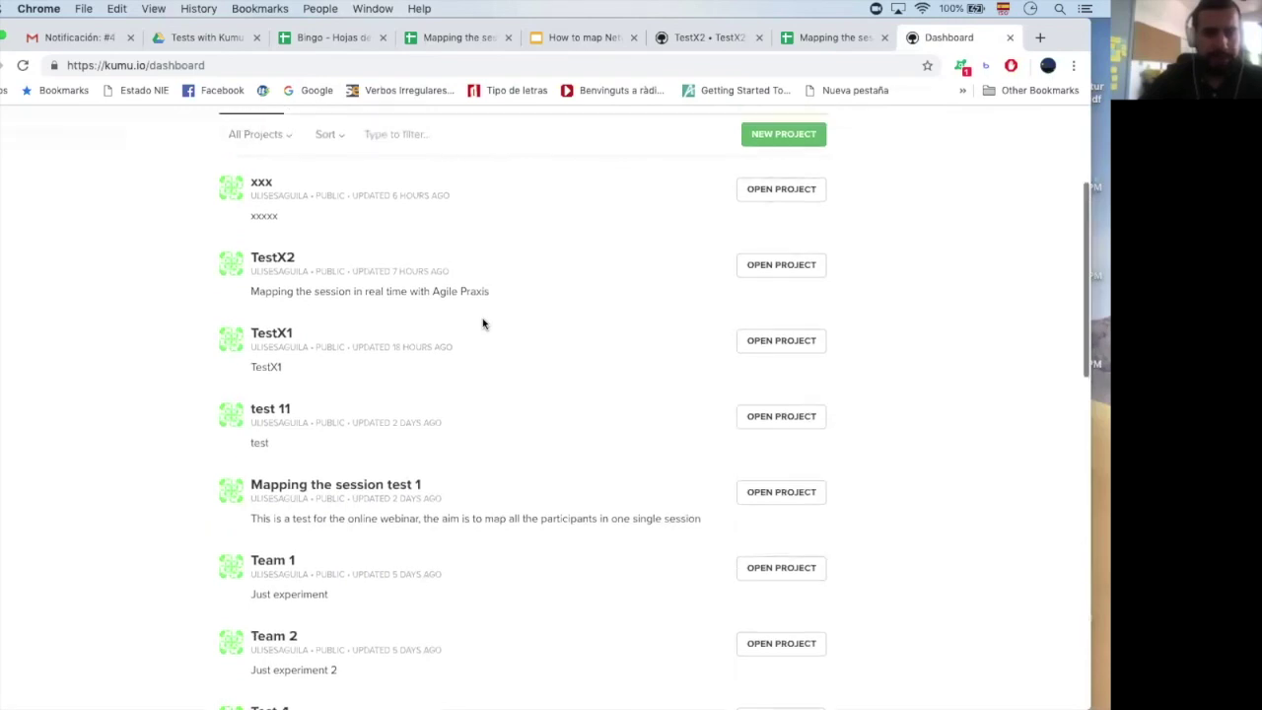
Create the public project Test12 described as 'agile praxis Yunikon academy online'
click(771, 284)
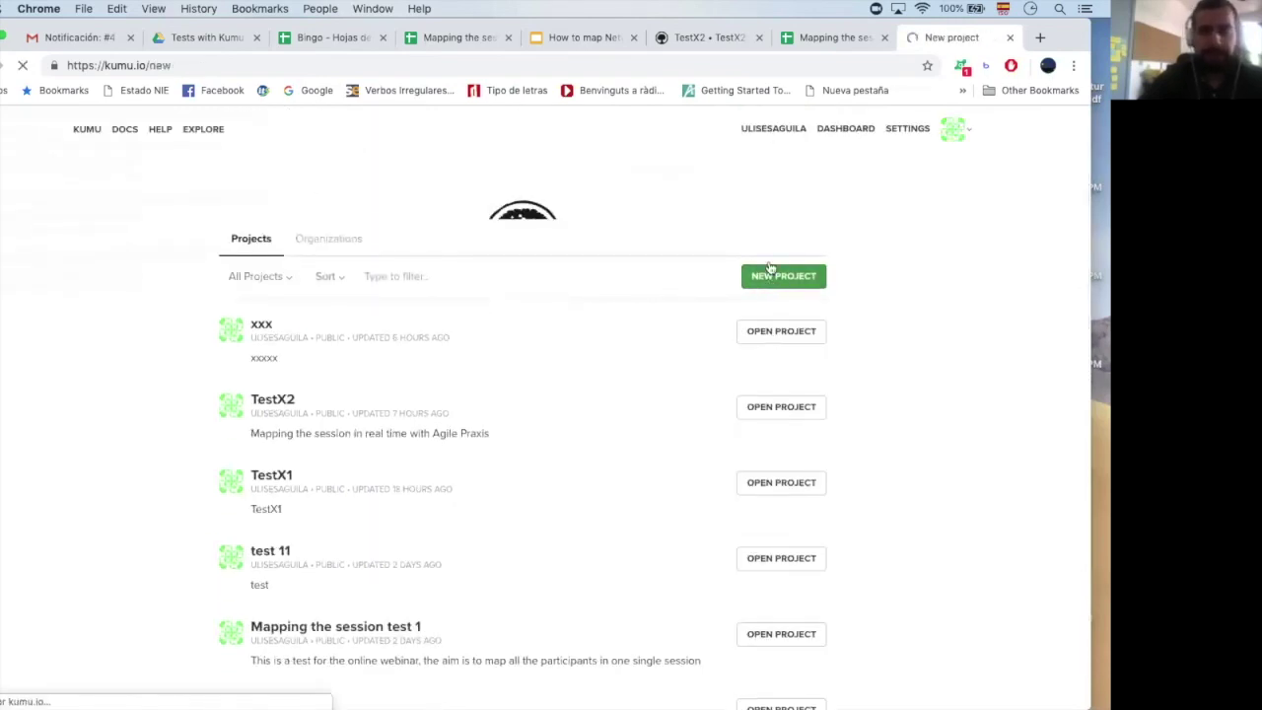
click(282, 412)
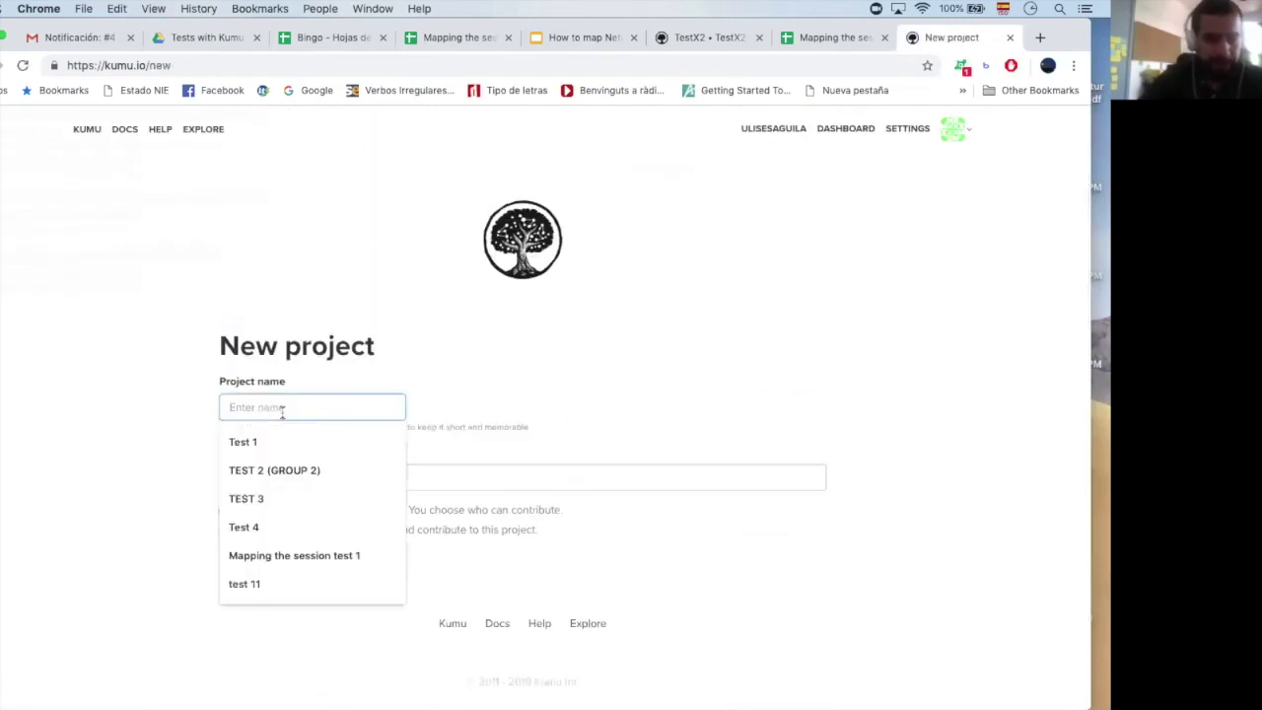
text(Tes)
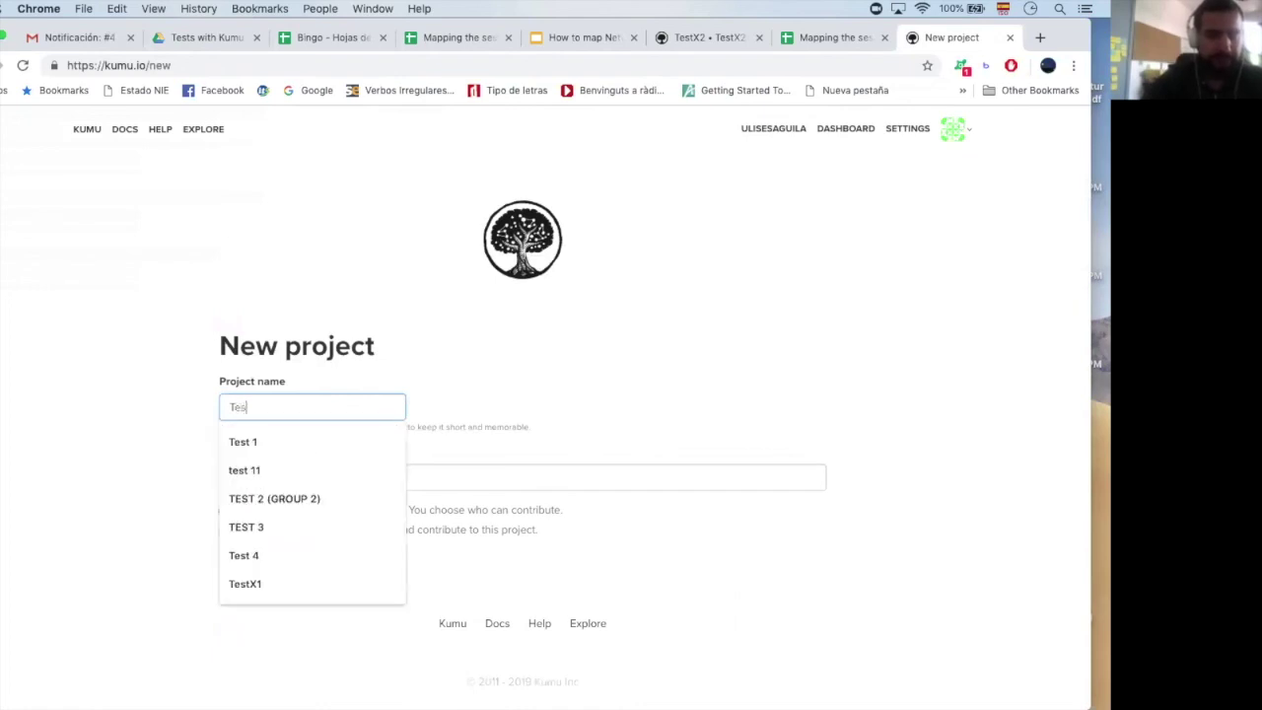
text(t11)
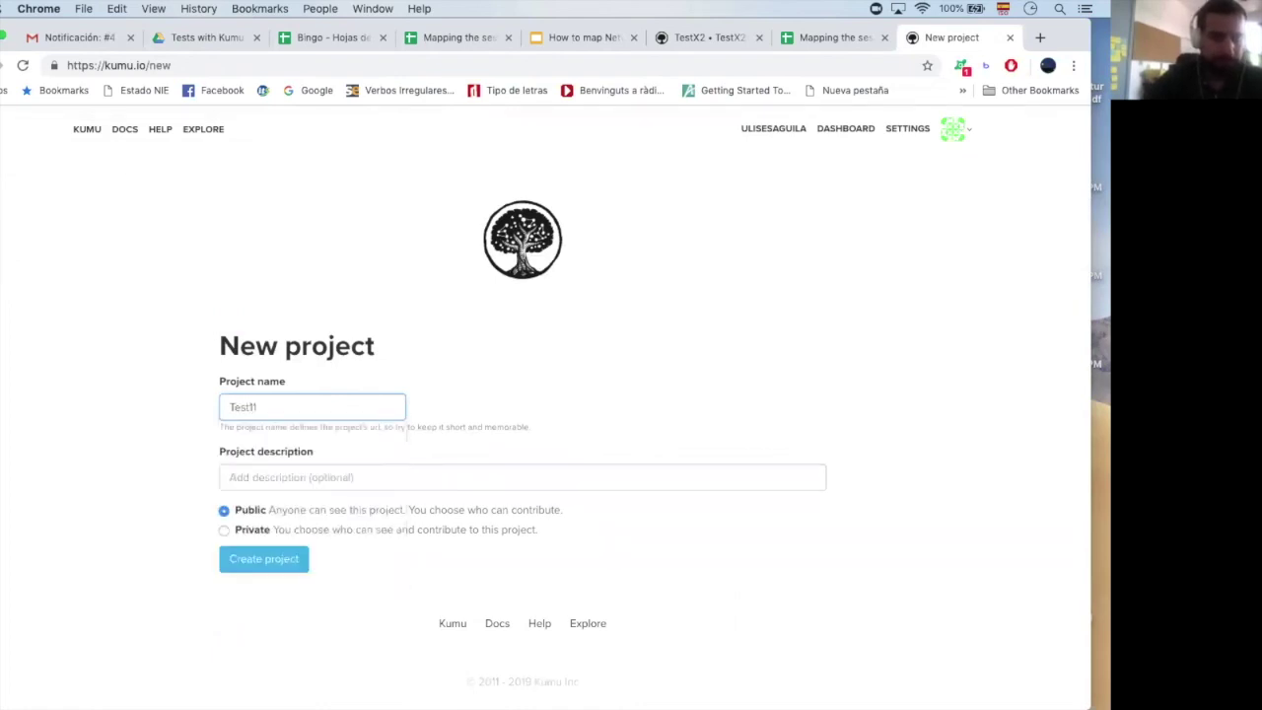
click(254, 471)
text(agile praxi)
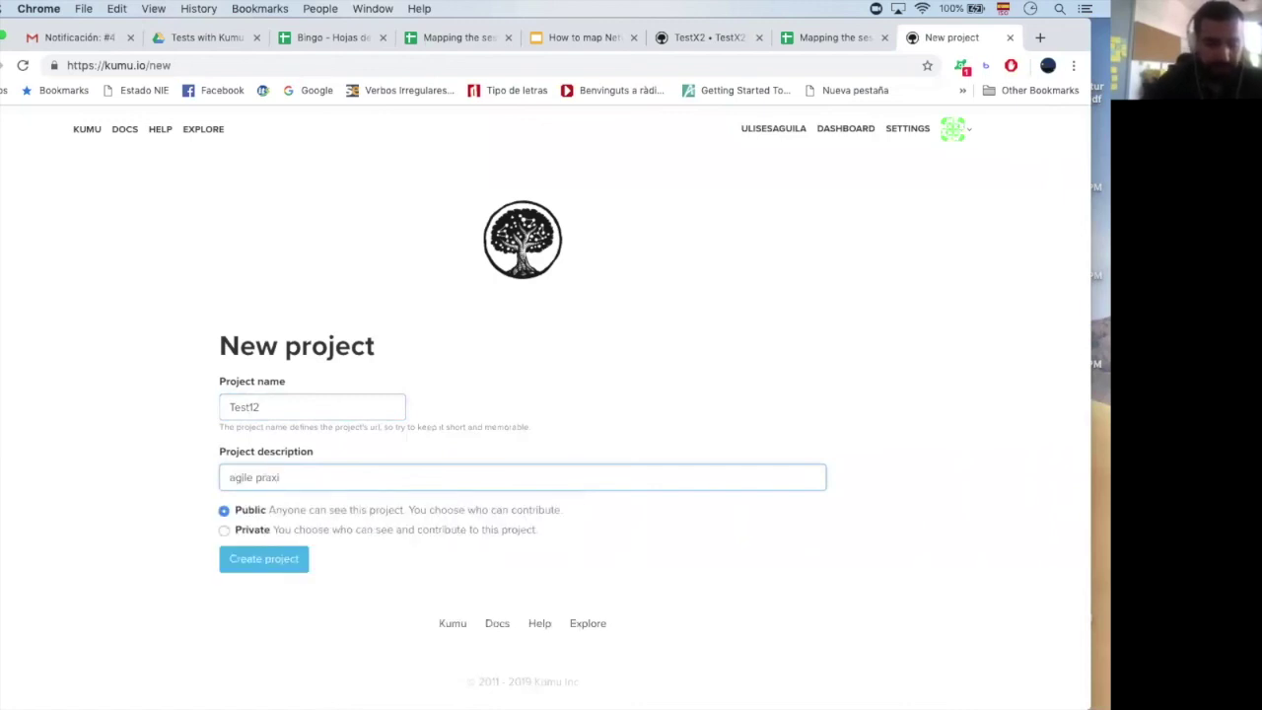
text(s Yunikn)
text(n a)
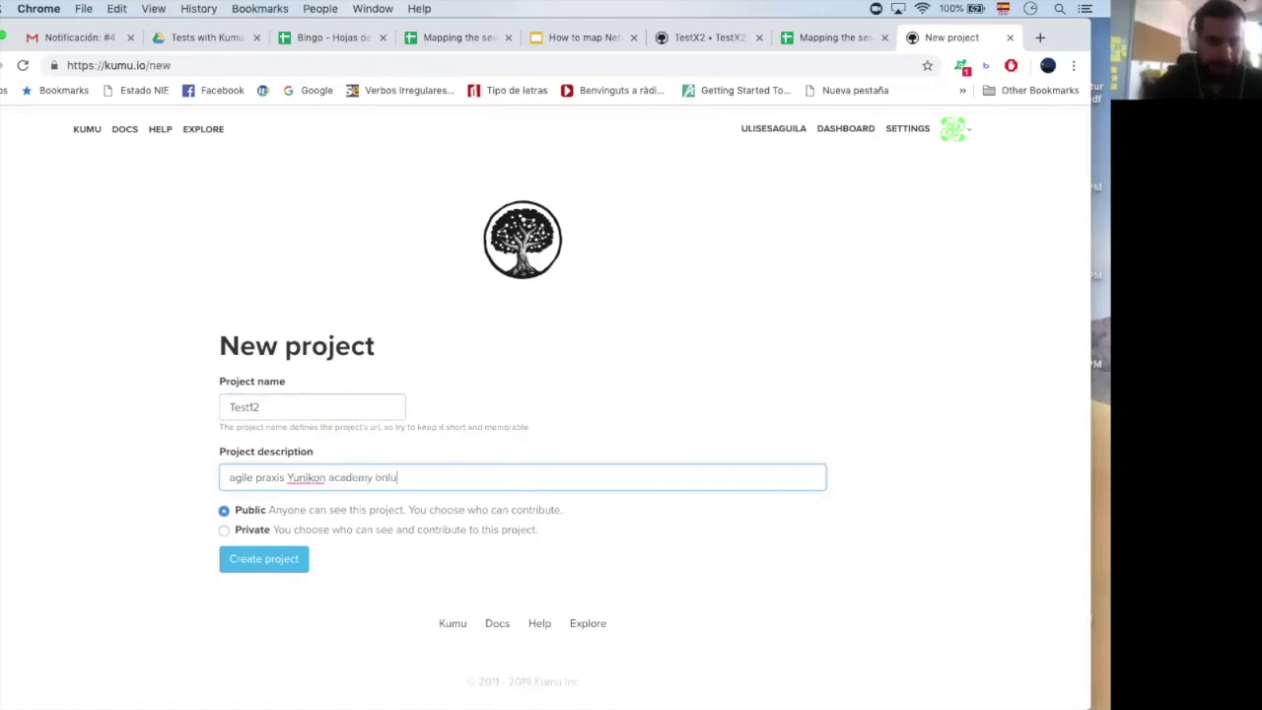
text(cademy onlu)
key(BackSpace)
text(ine)
click(259, 560)
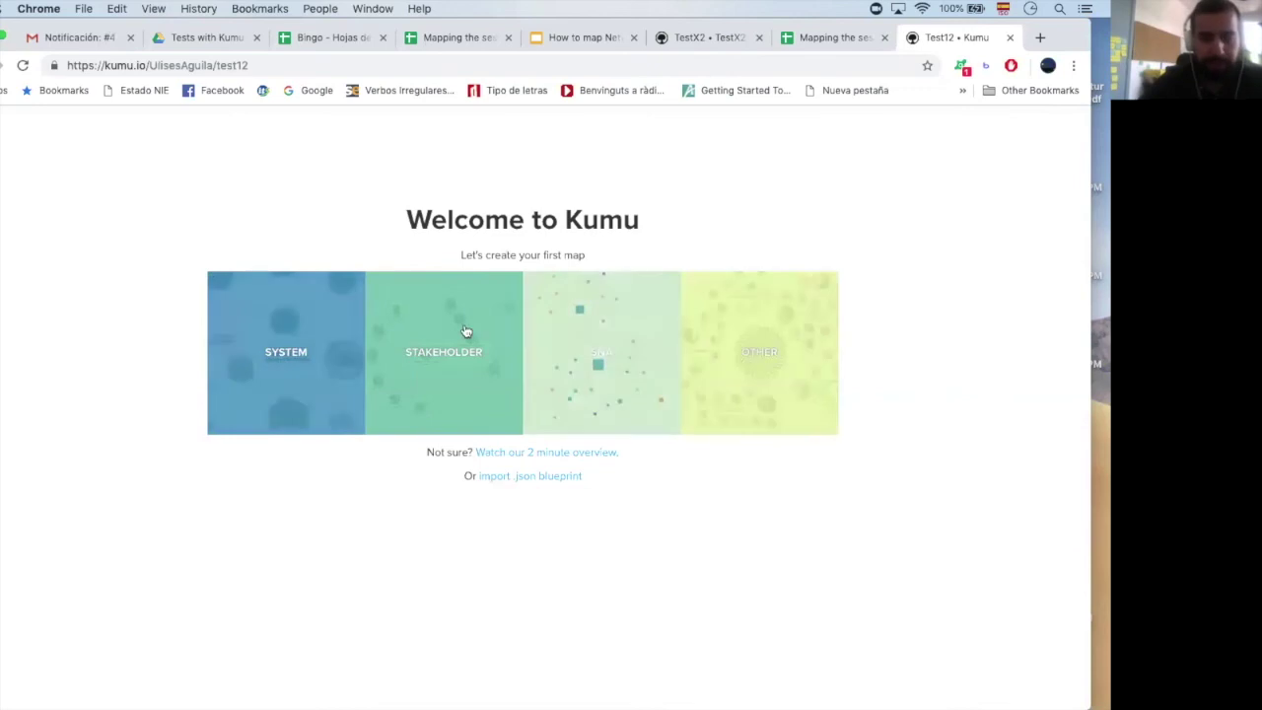
Pick the Stakeholder template and create the first map, named Test11 YA
click(432, 328)
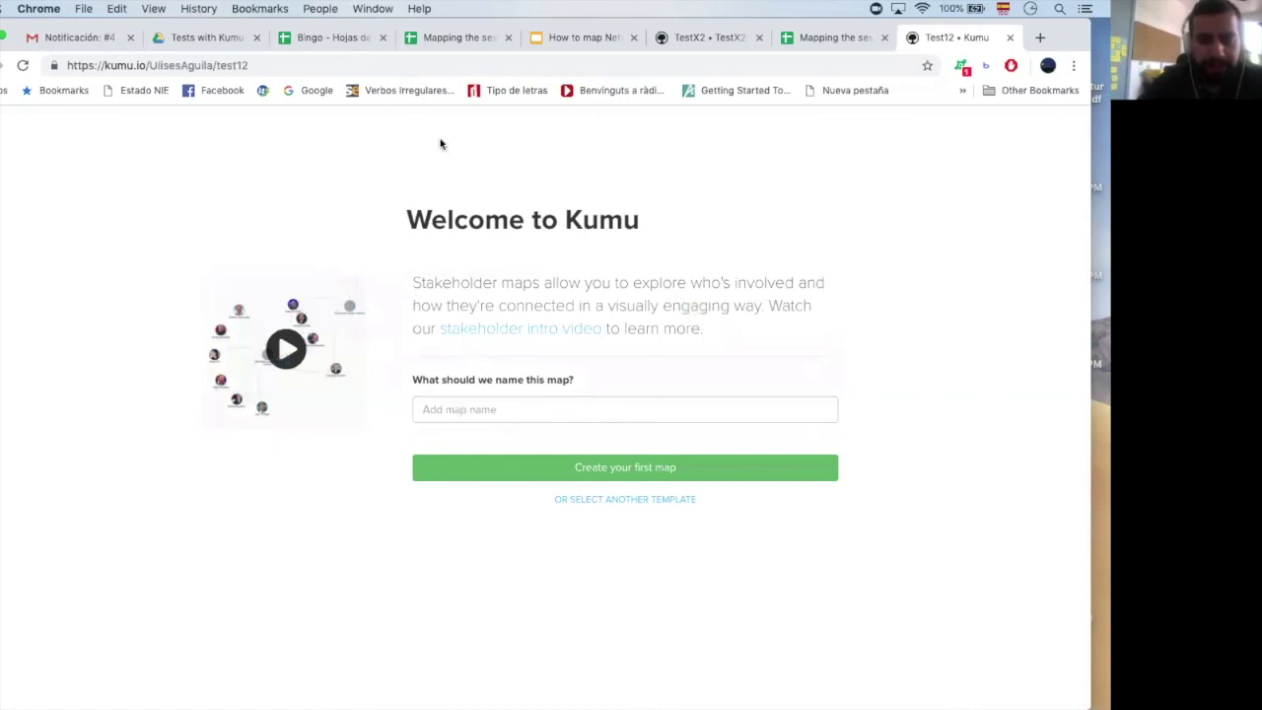
click(455, 412)
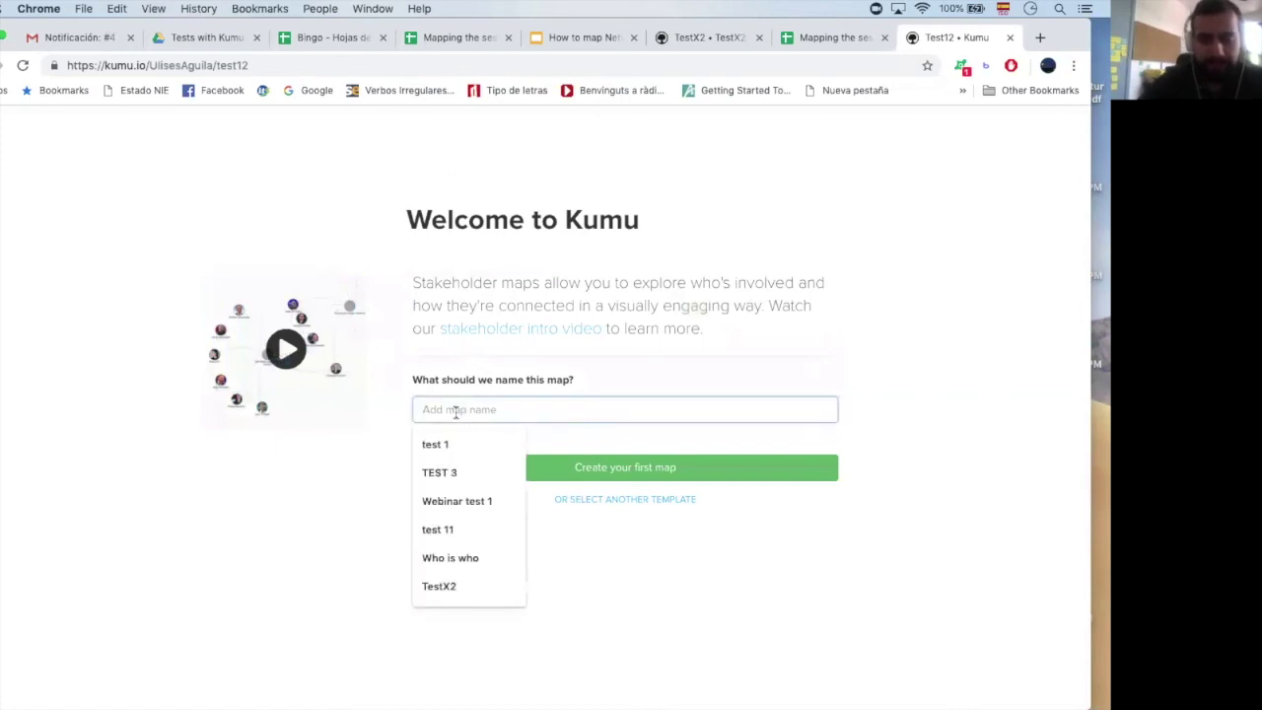
text(T)
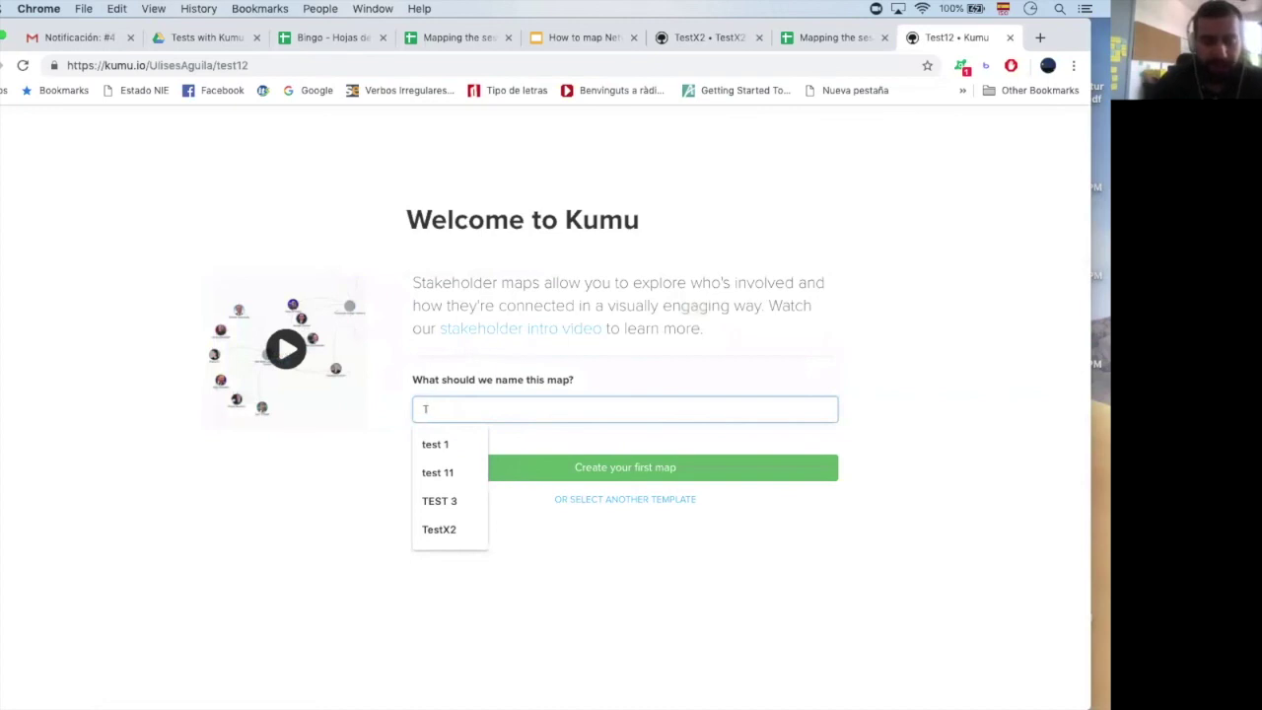
text(est 1)
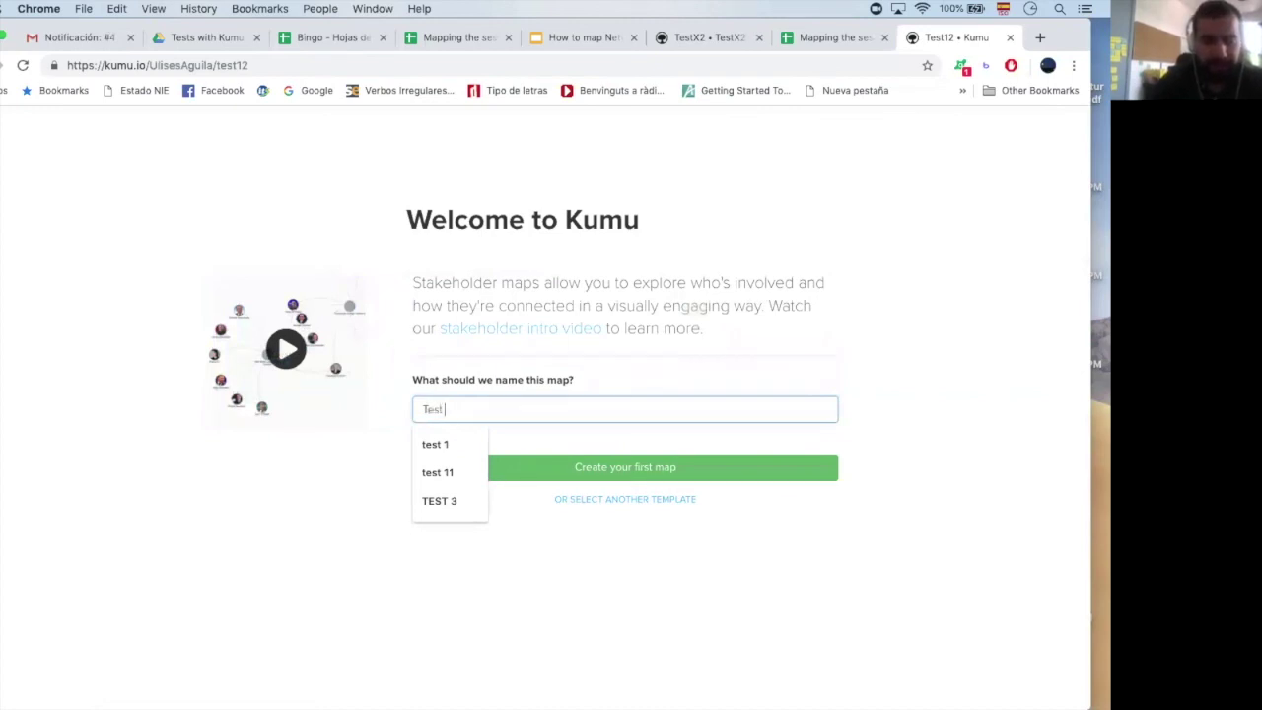
key(BackSpace)
key(BackSpace)
text(11)
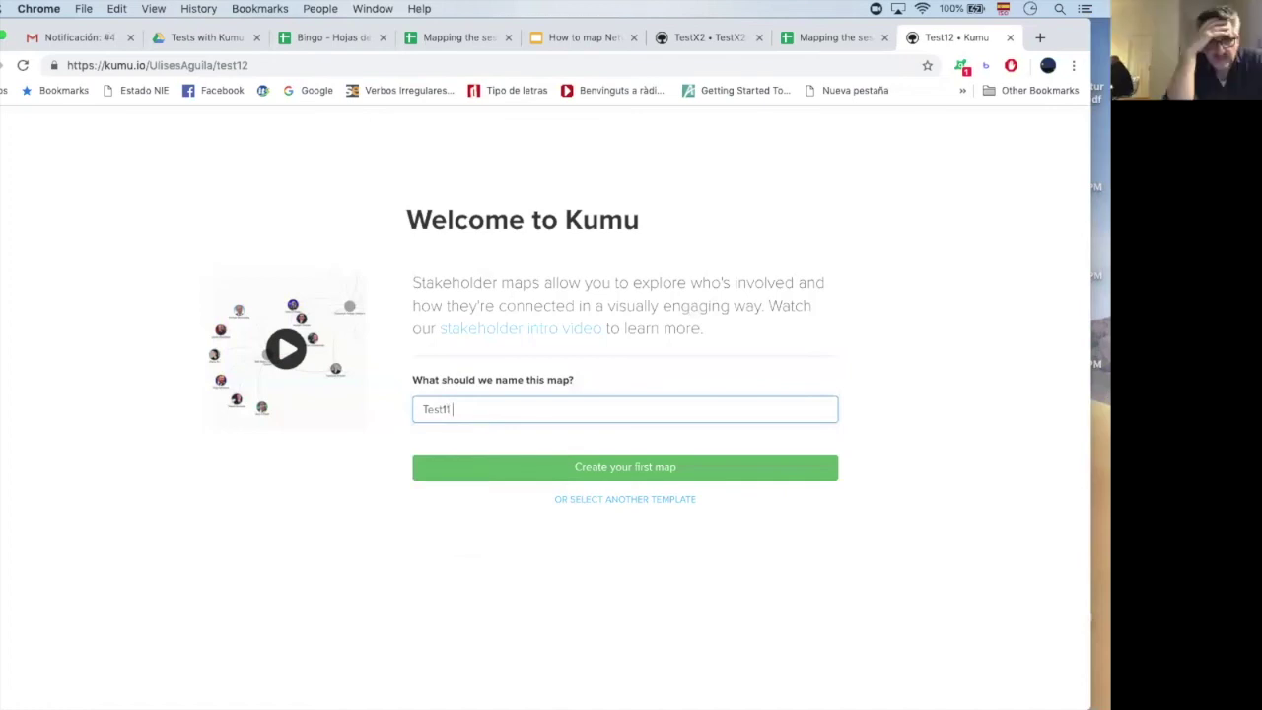
text( YA)
click(627, 469)
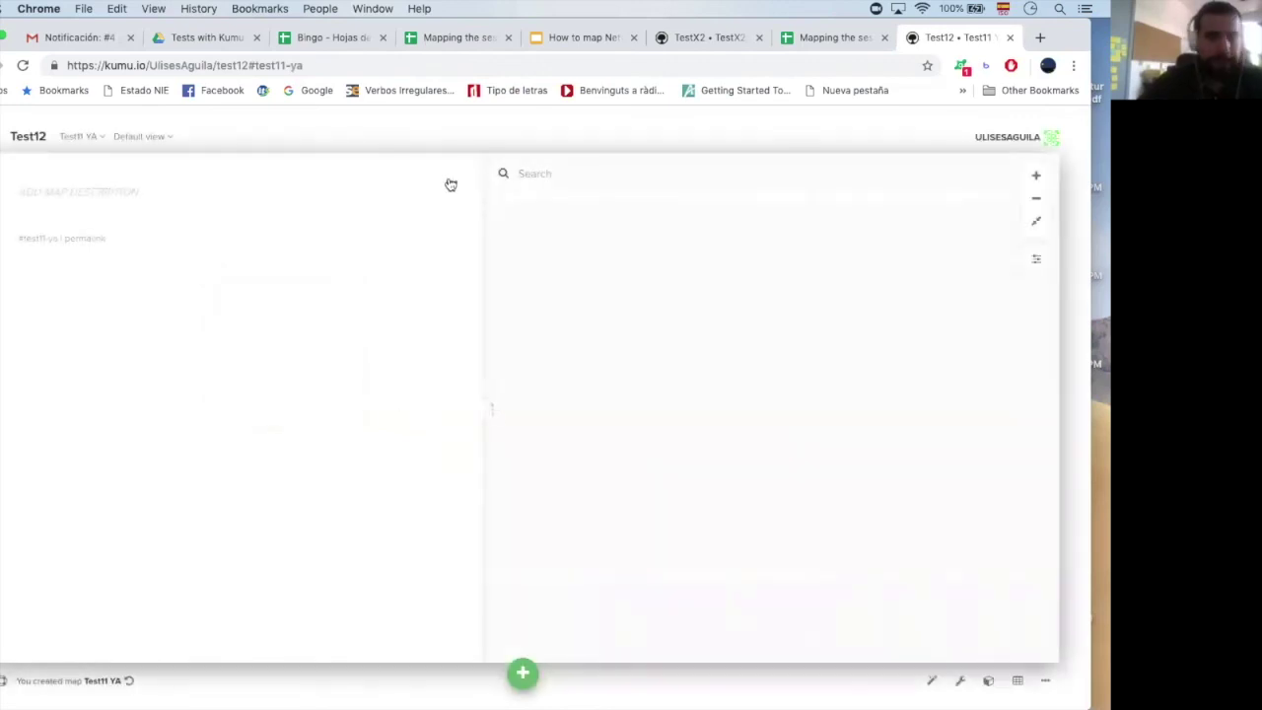
click(523, 673)
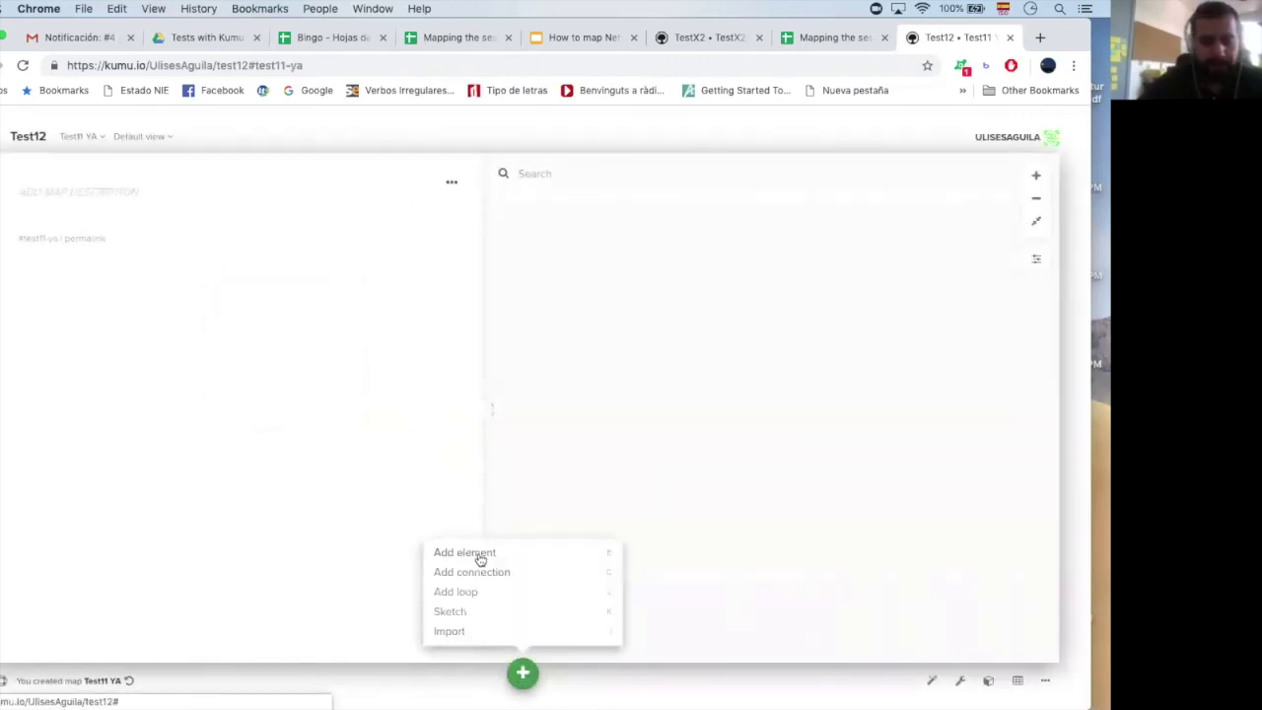
Add a first element to the Test11 YA map and confirm its typed label
click(479, 555)
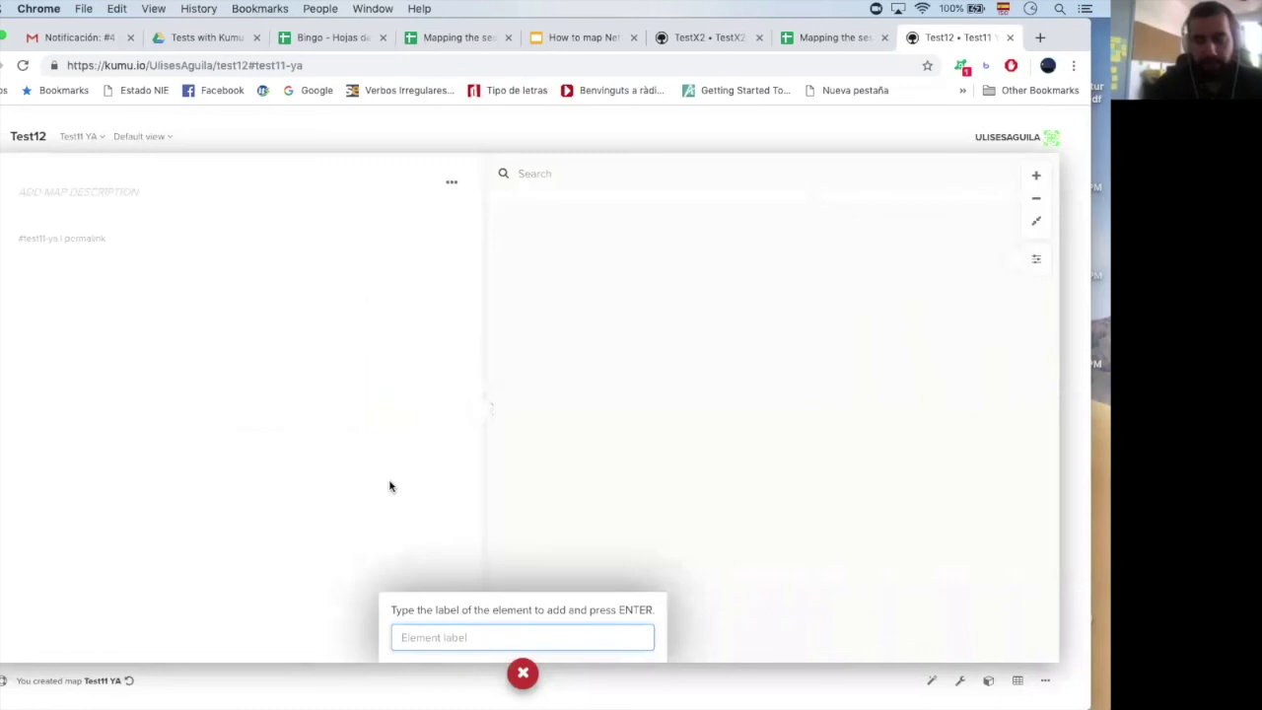
text(H)
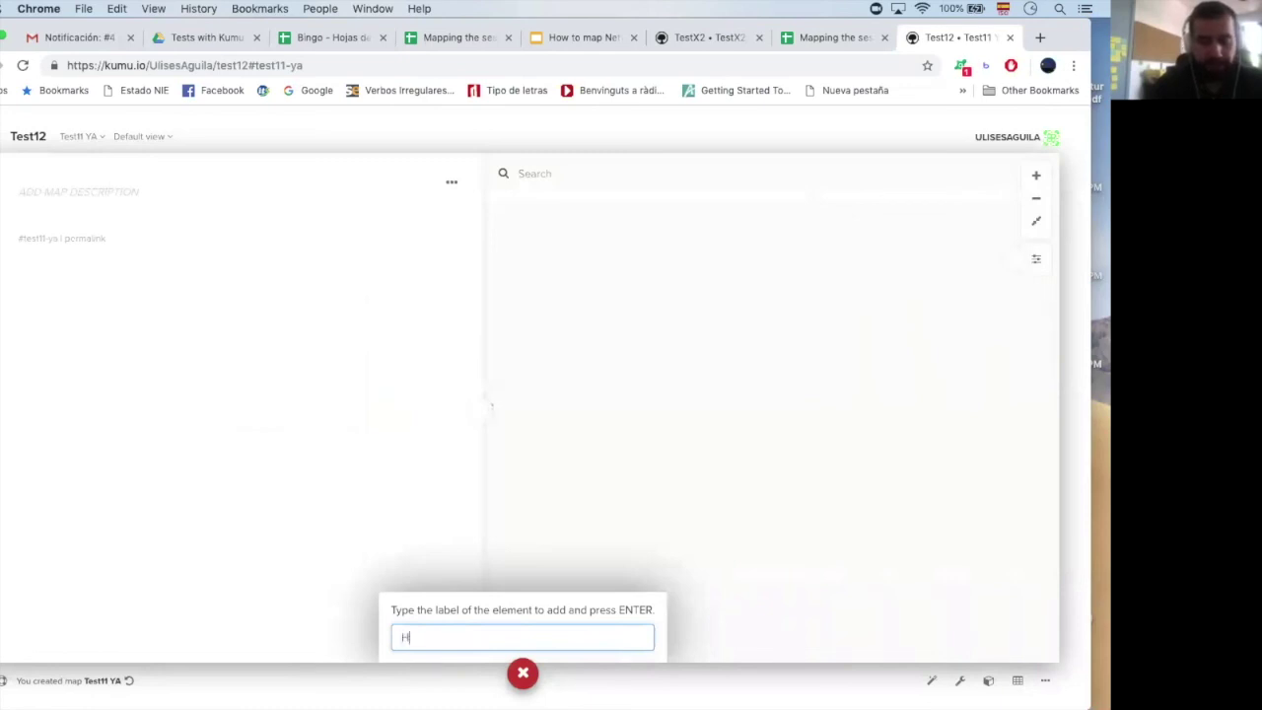
text(e)
key(Return)
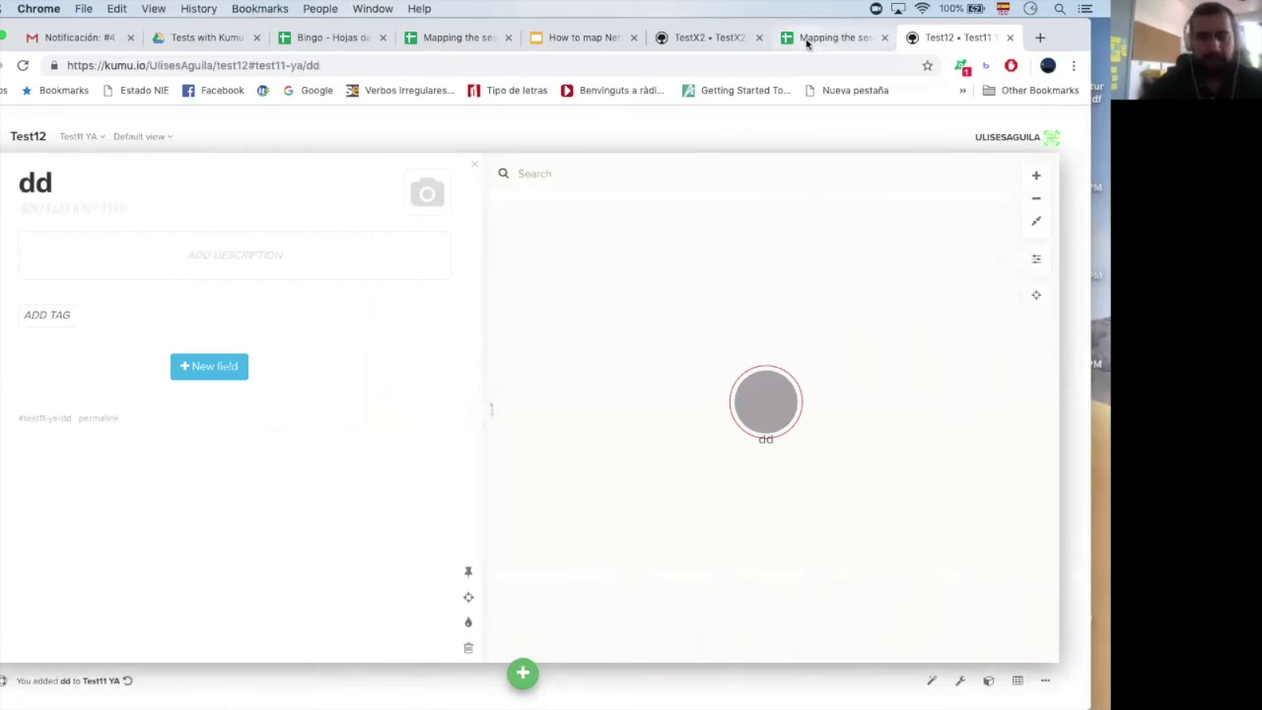
click(521, 671)
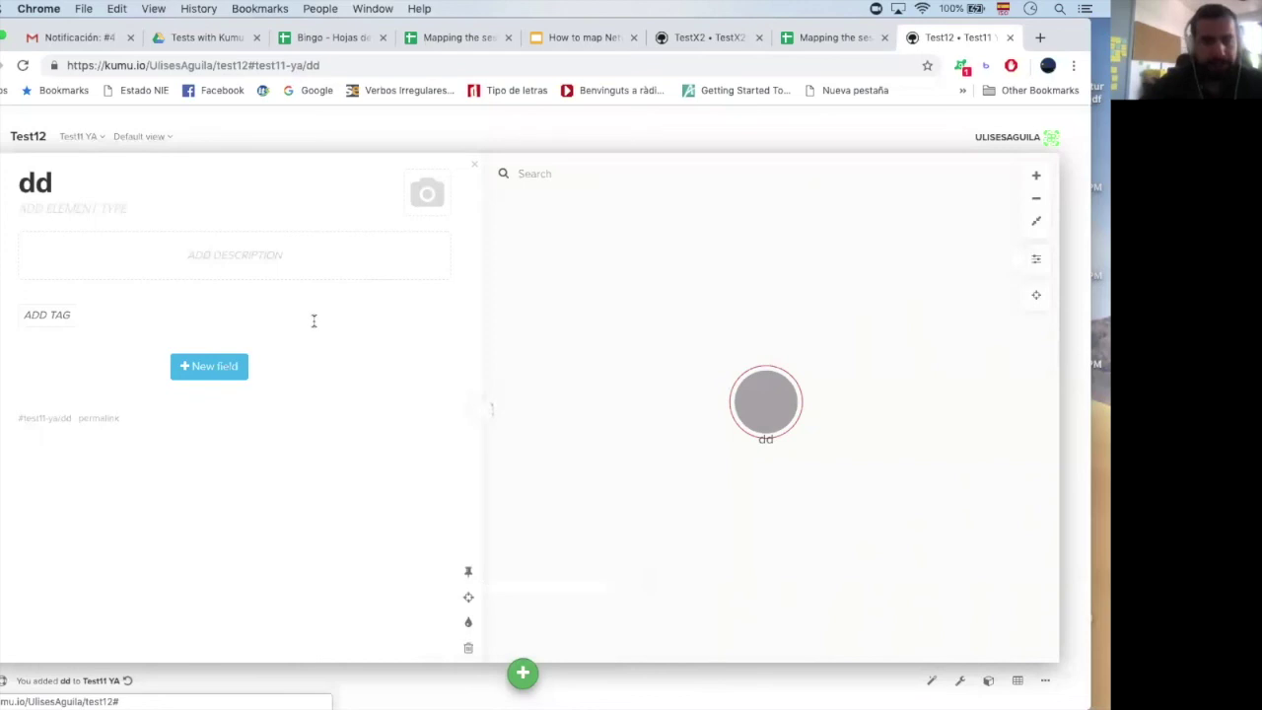
Import the Mapping the session sheet by its pasted link and scroll through the review
click(804, 39)
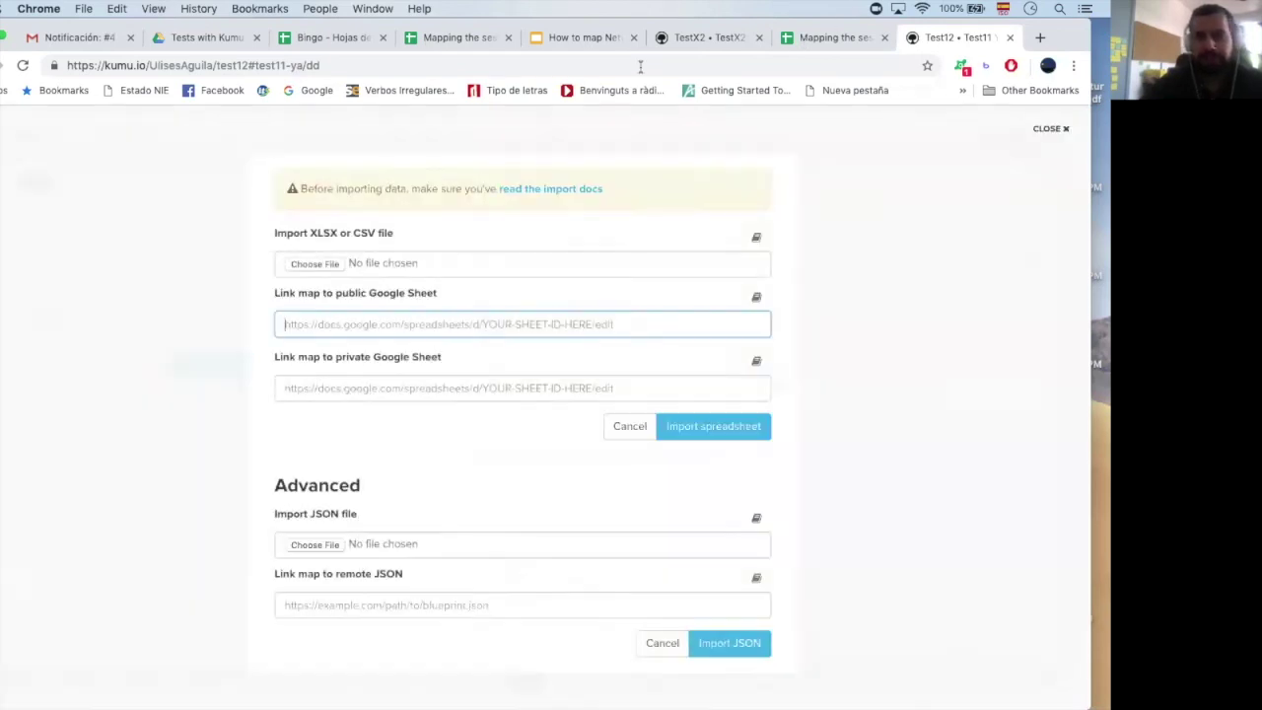
key(ctrl+Tab)
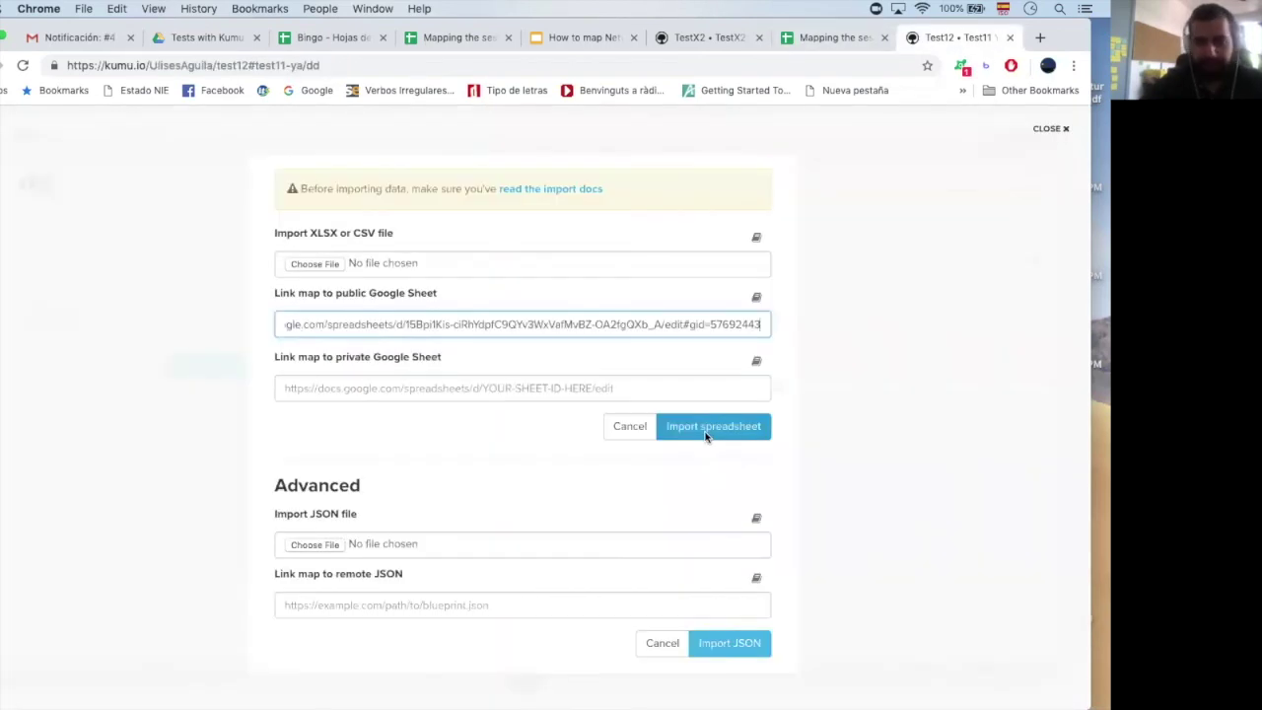
click(705, 427)
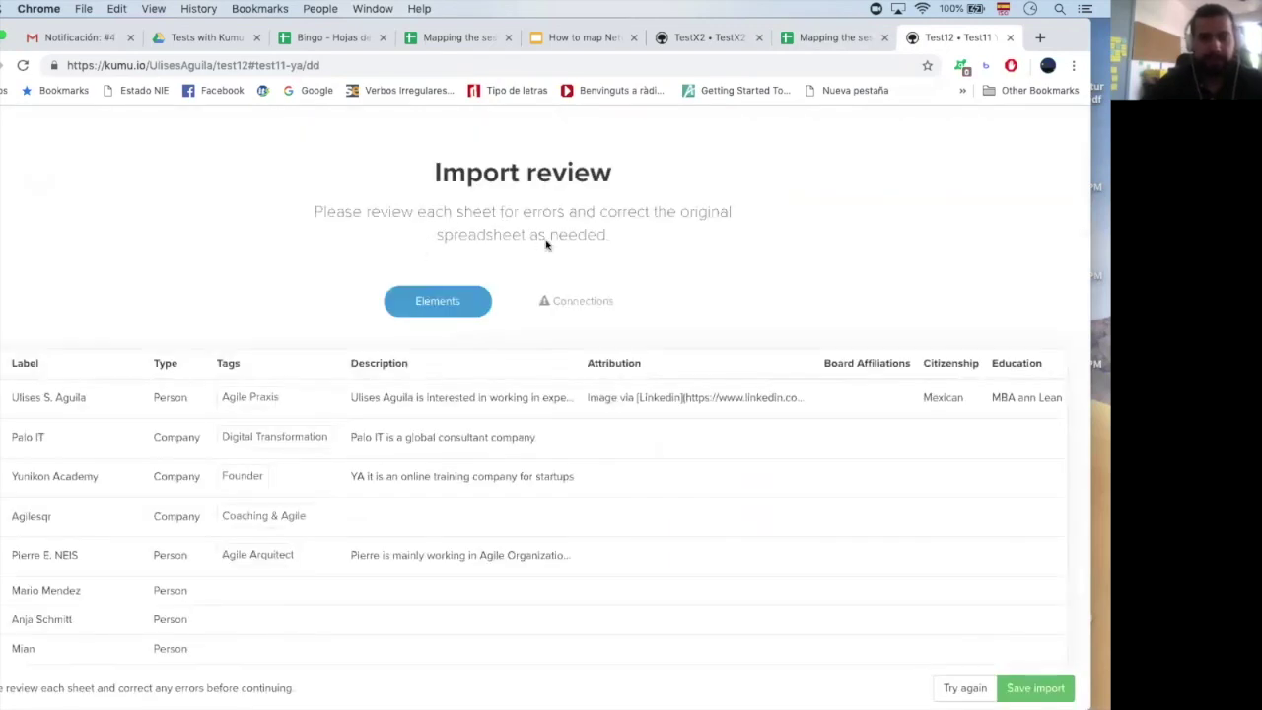
scroll(400, 352, down, 10)
scroll(400, 352, down, 3)
scroll(397, 321, up, 3)
scroll(396, 322, up, 5)
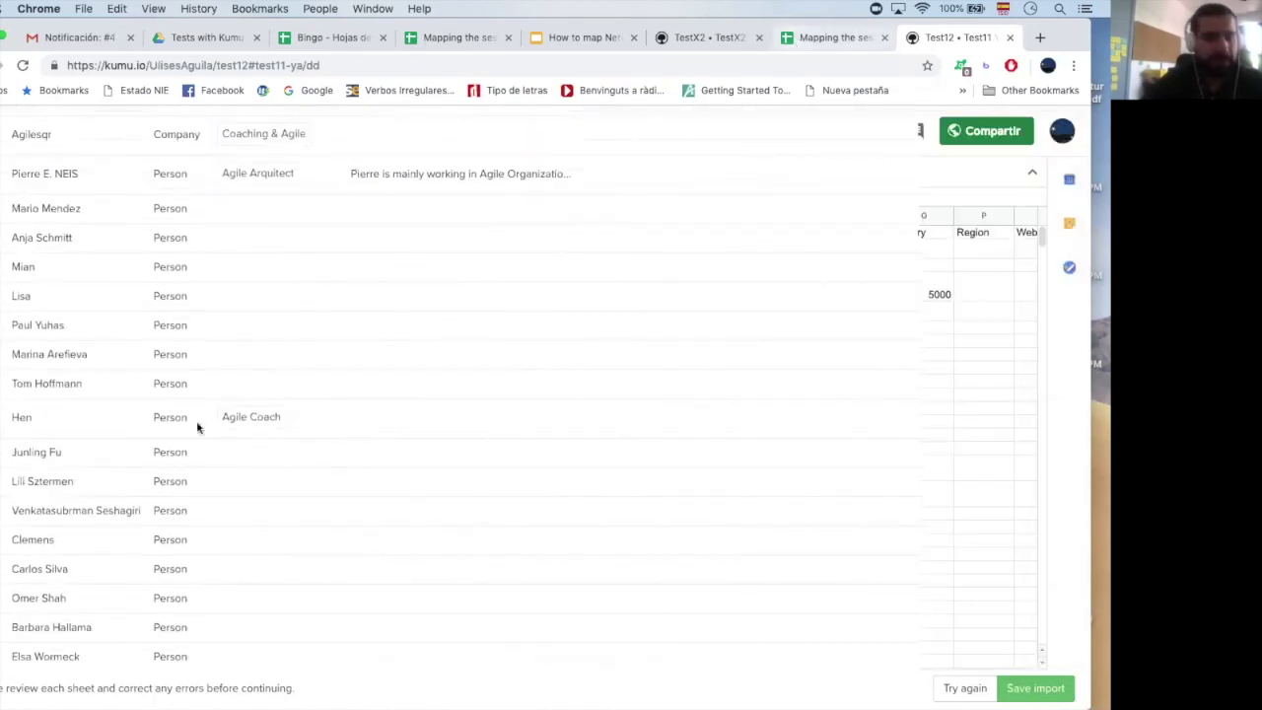
key(ctrl+shift+Tab)
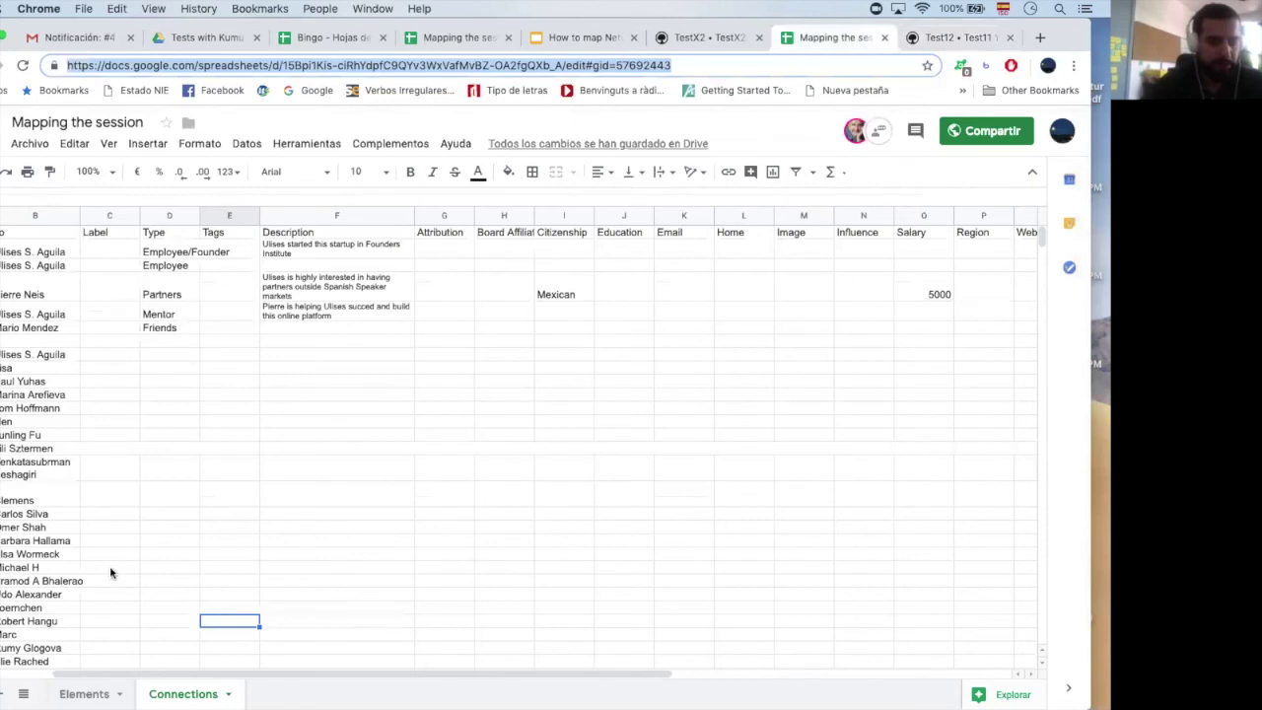
Check the Elements sheet's name and type cells, including the long wrapped name and Clemens
click(117, 453)
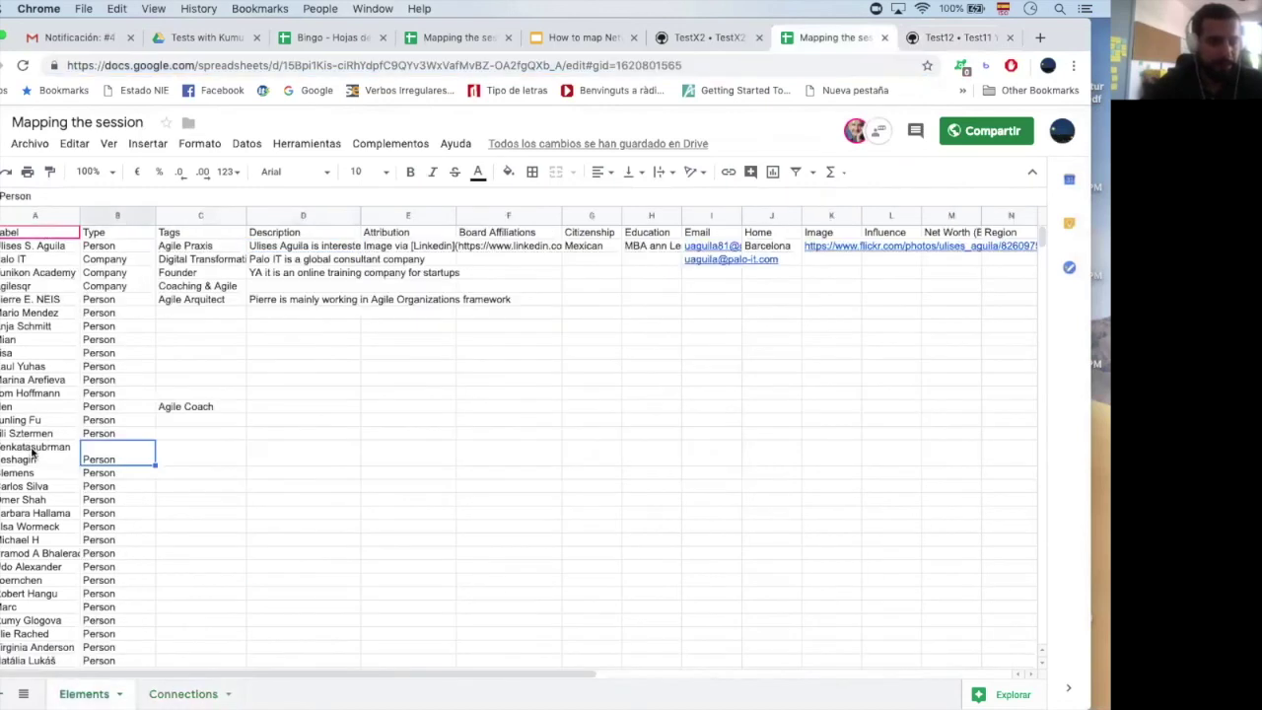
key(Left)
key(Right)
key(Down)
key(Left)
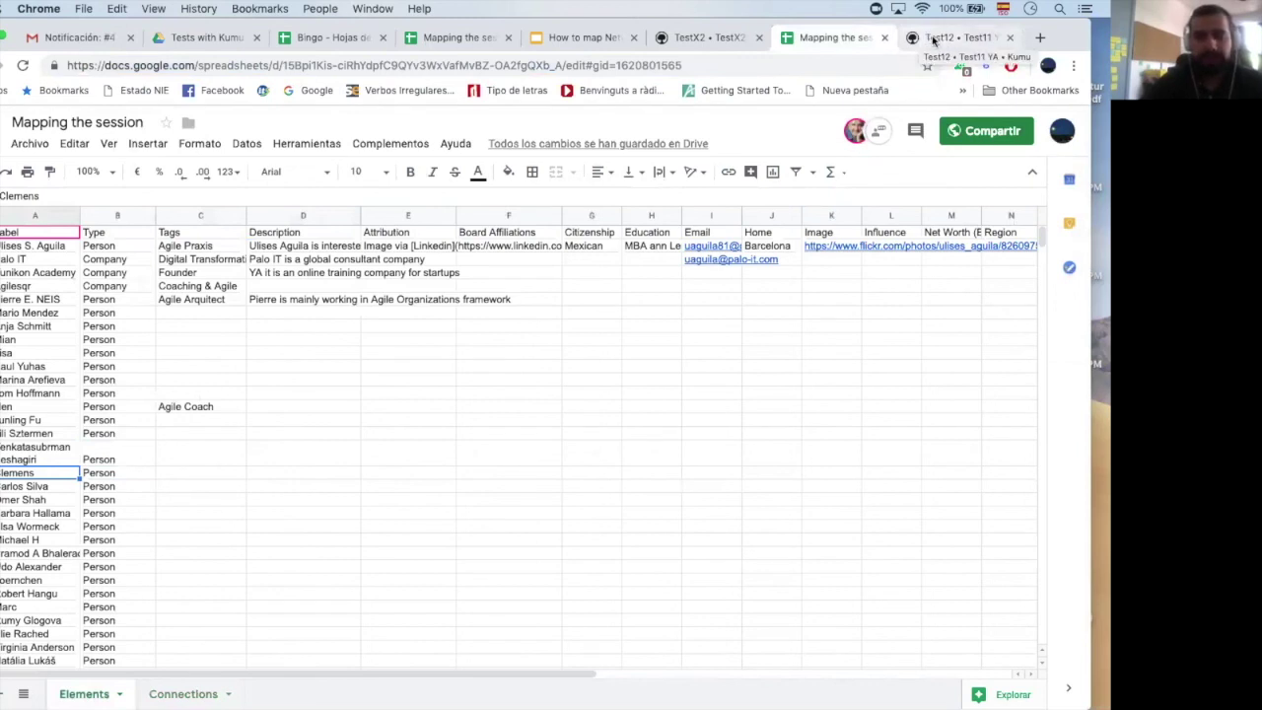
click(416, 43)
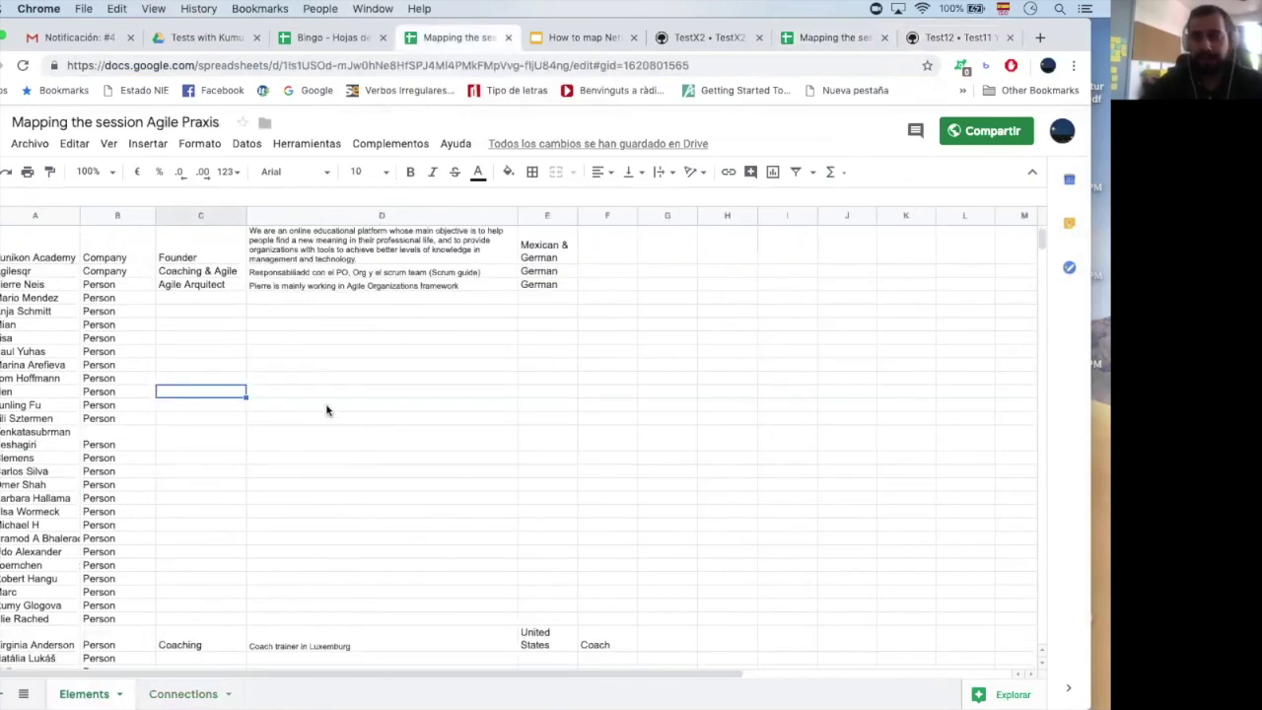
Check a row's Person type and empty tags cell, then view the Connections sheet
click(97, 335)
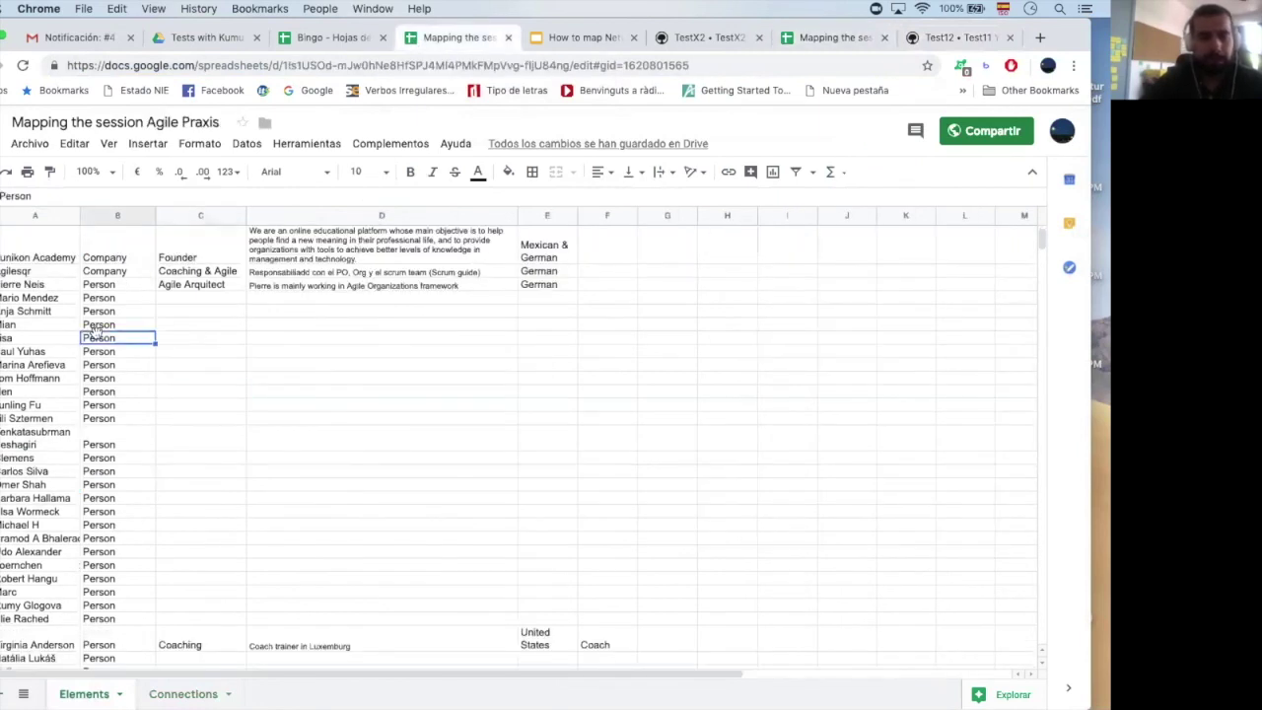
key(Right)
key(Left)
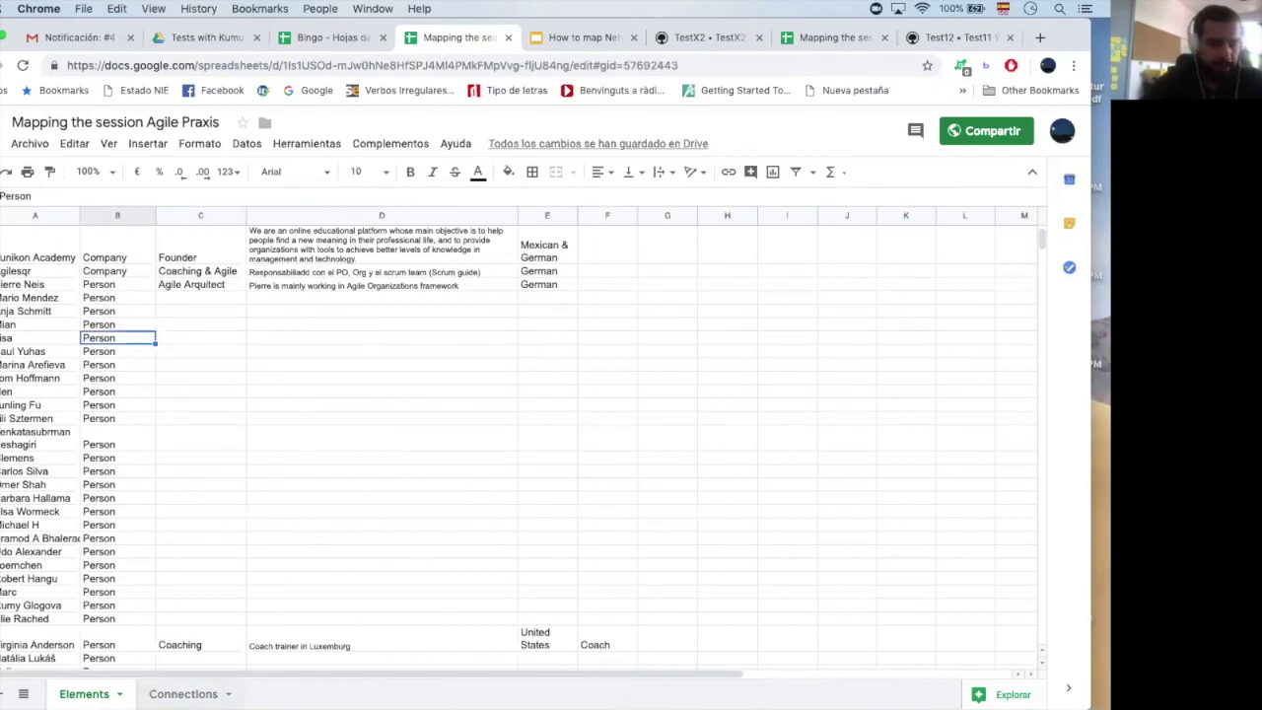
key(alt+Down)
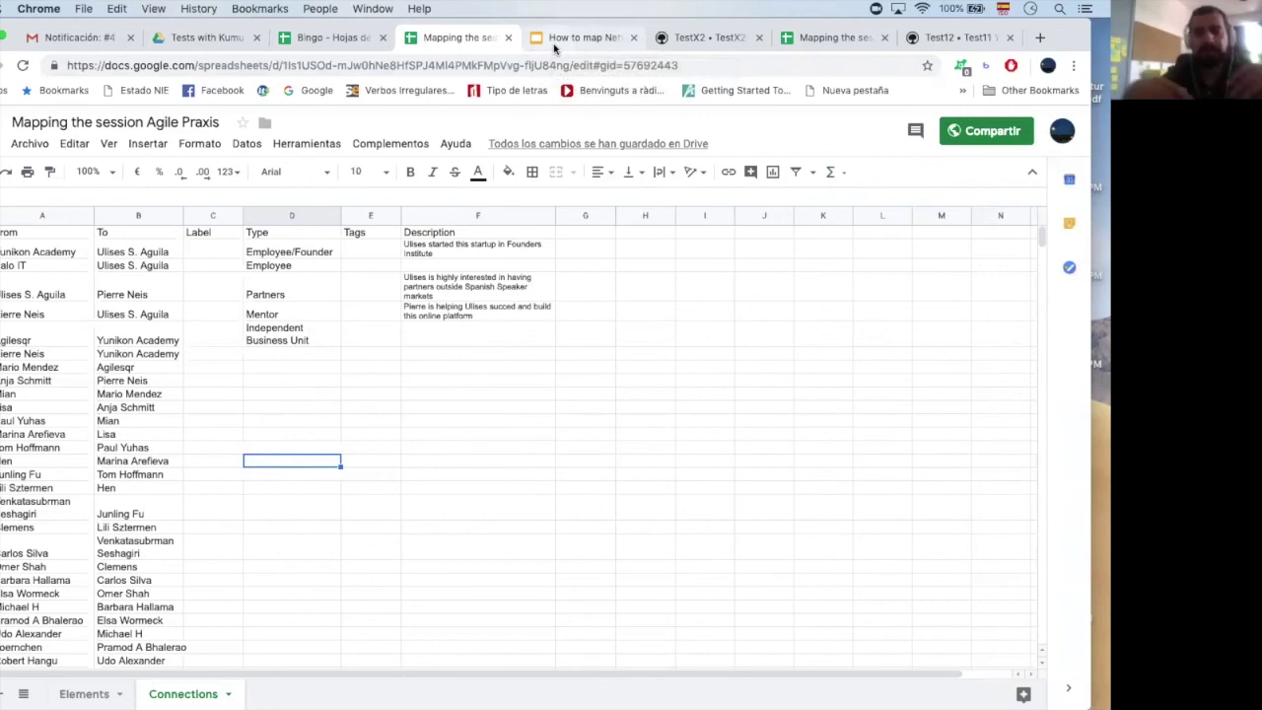
click(581, 38)
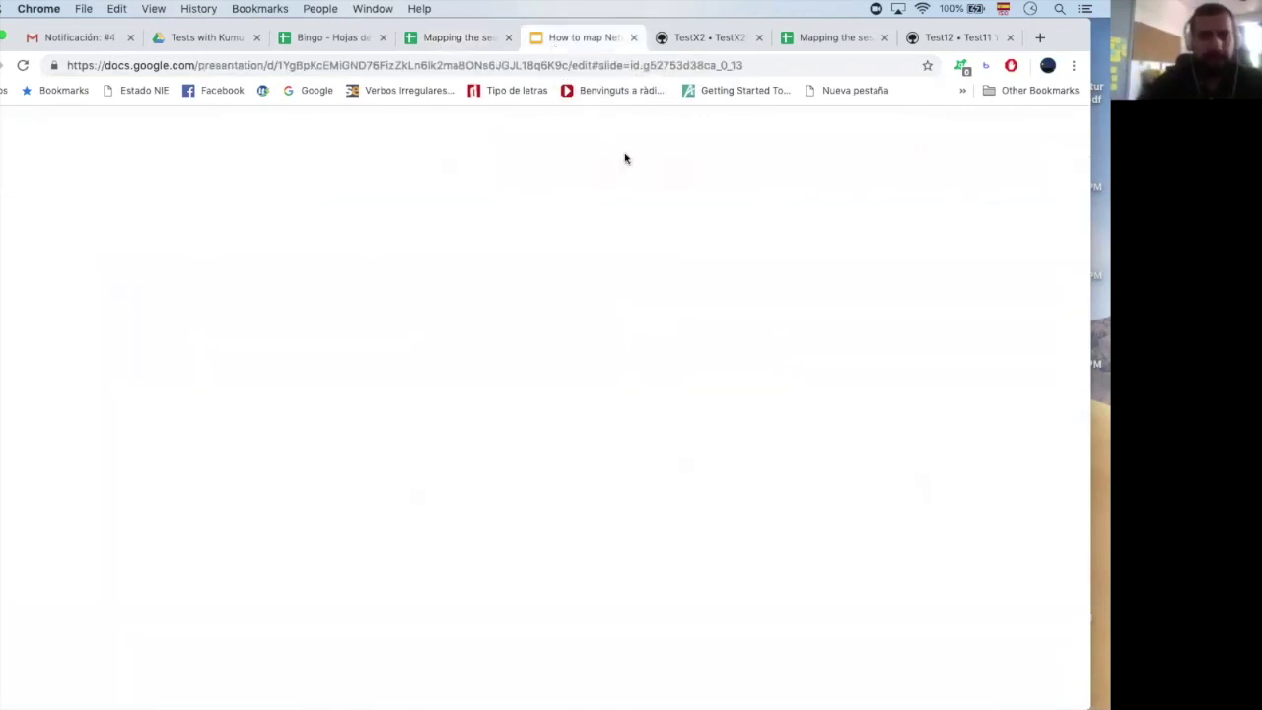